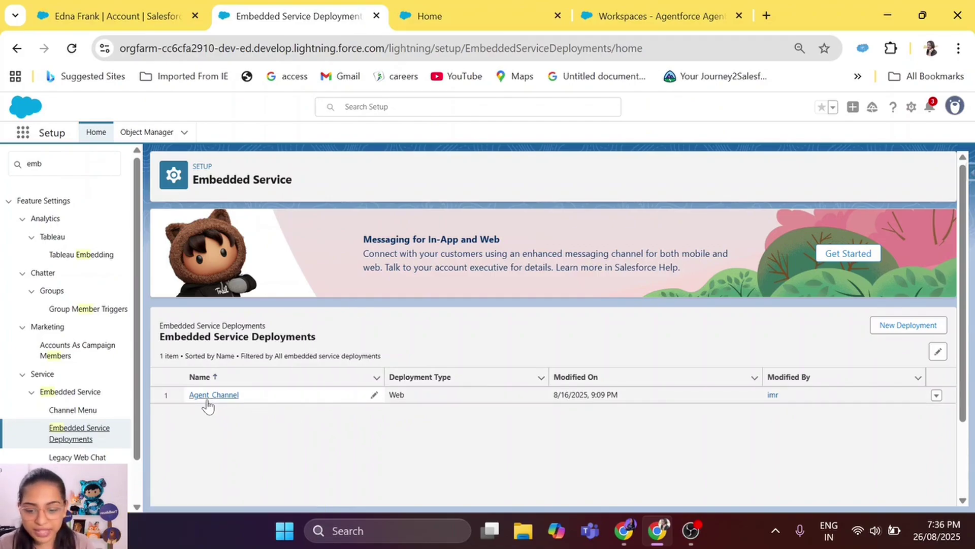
Step: Open the Agent Channel deployment, and on the myAgent site collapse and reopen the Support Agent chat window
click(208, 400)
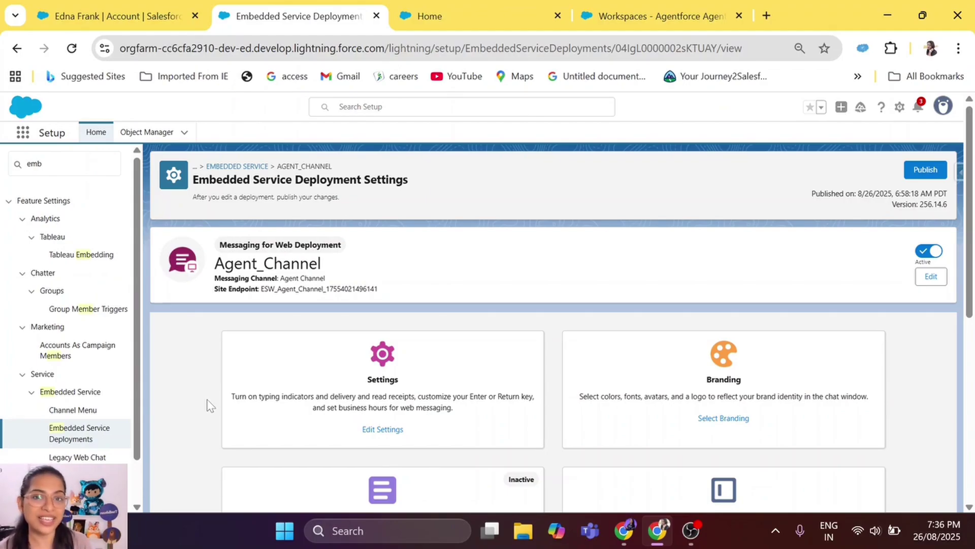
click(491, 15)
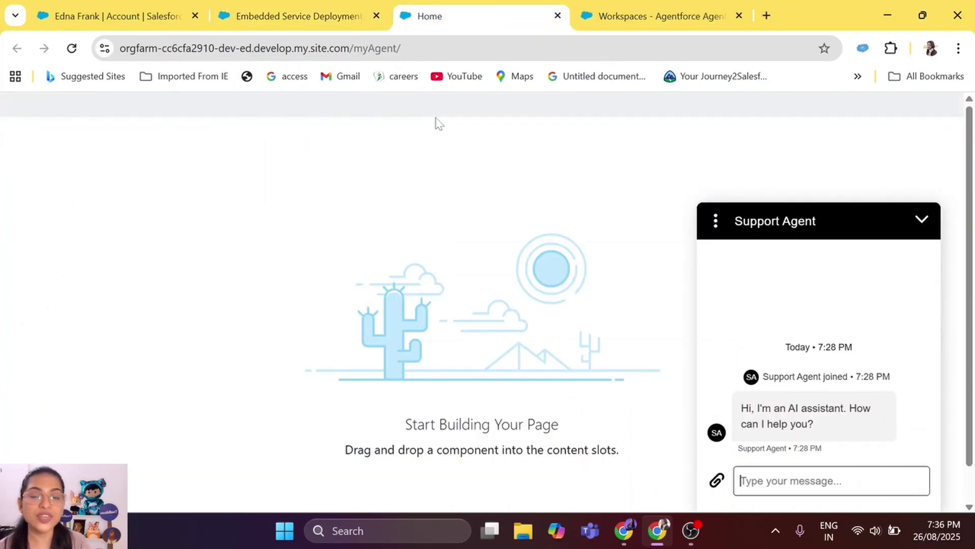
click(922, 221)
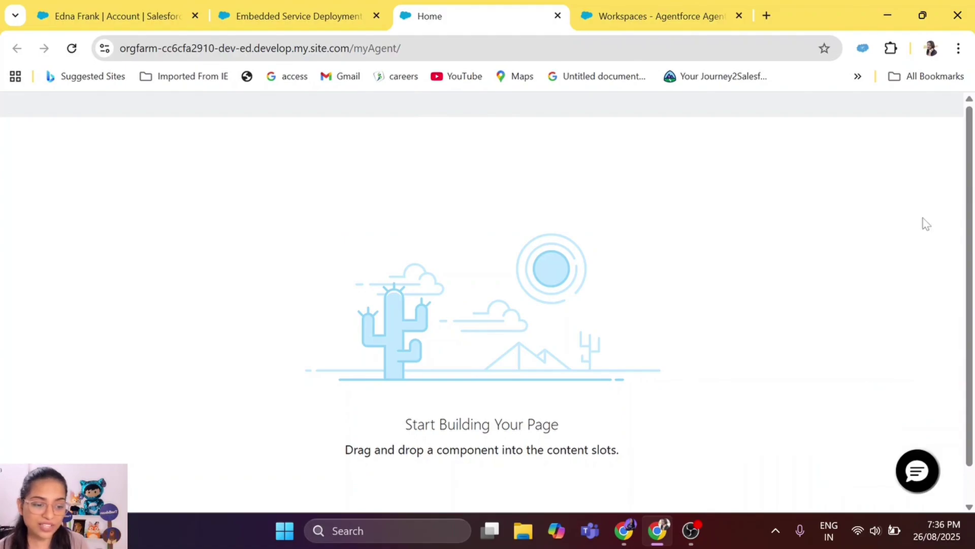
click(923, 480)
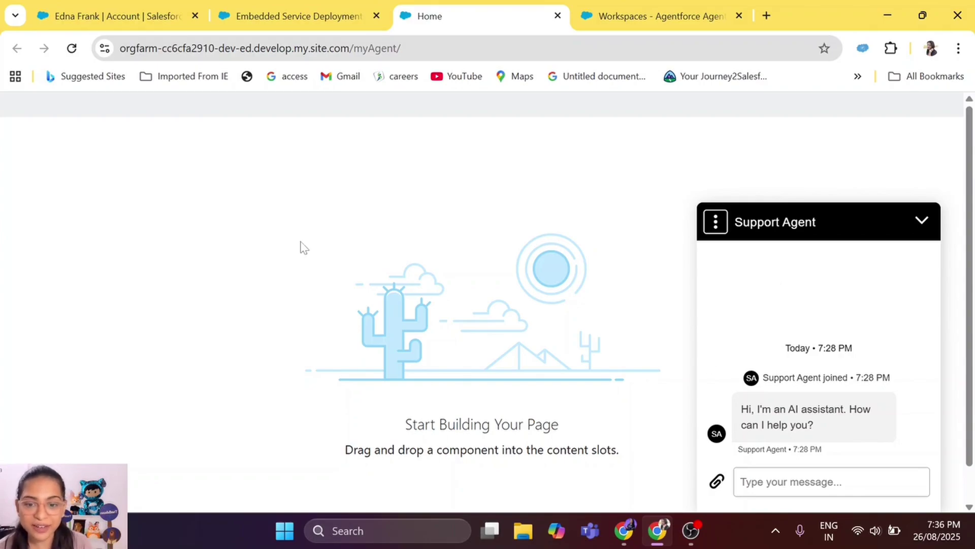
Step: Return to the Agent_Channel deployment settings, review the available configuration options and open the Branding settings
click(267, 13)
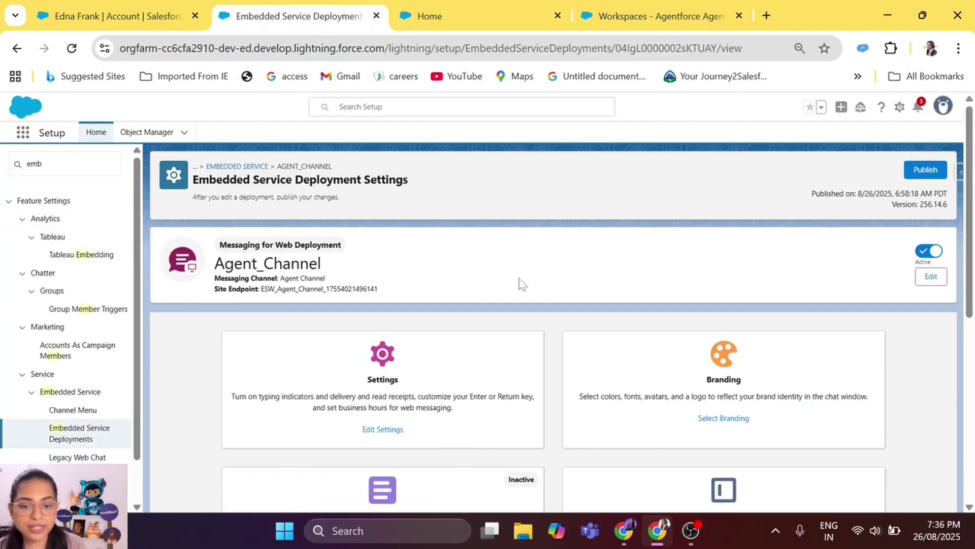
scroll(594, 215, down, 3)
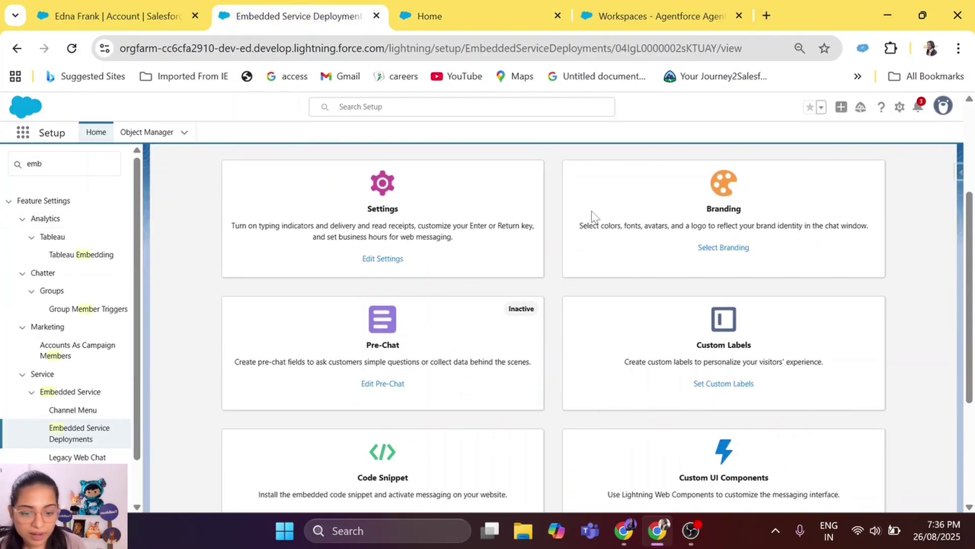
scroll(594, 215, down, 3)
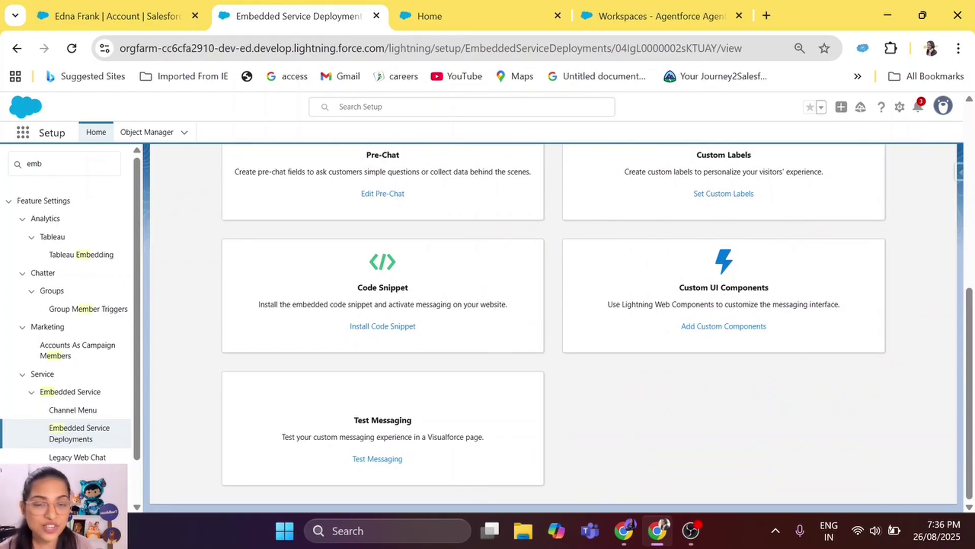
scroll(610, 342, up, 5)
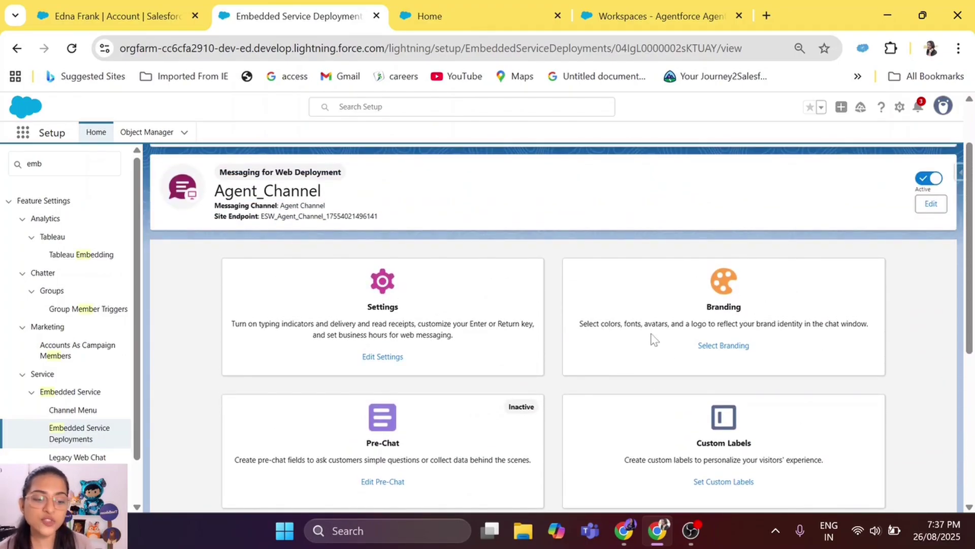
click(725, 346)
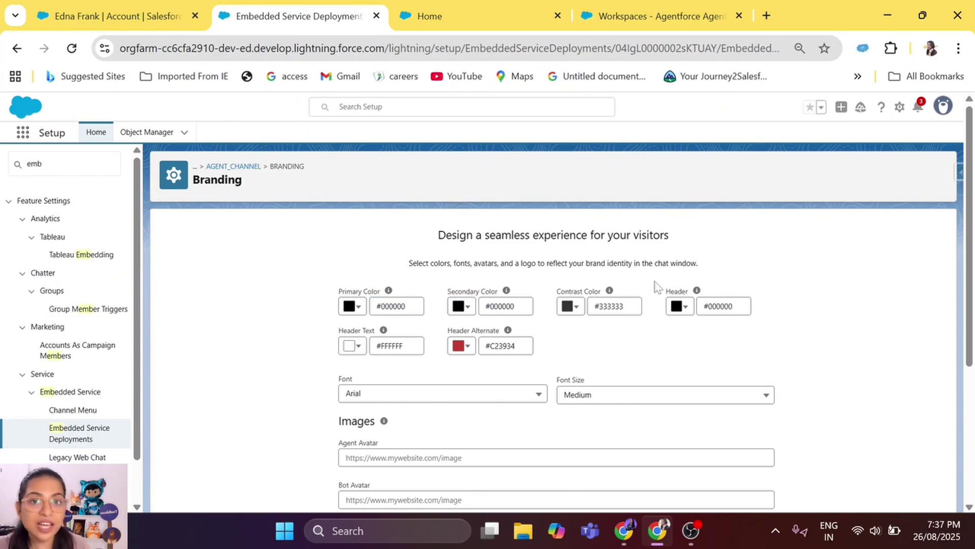
Step: Examine the branding page's colour, font, image URL and chat window dimension settings, including the avatar and logo fields
scroll(657, 287, down, 3)
scroll(657, 287, down, 1)
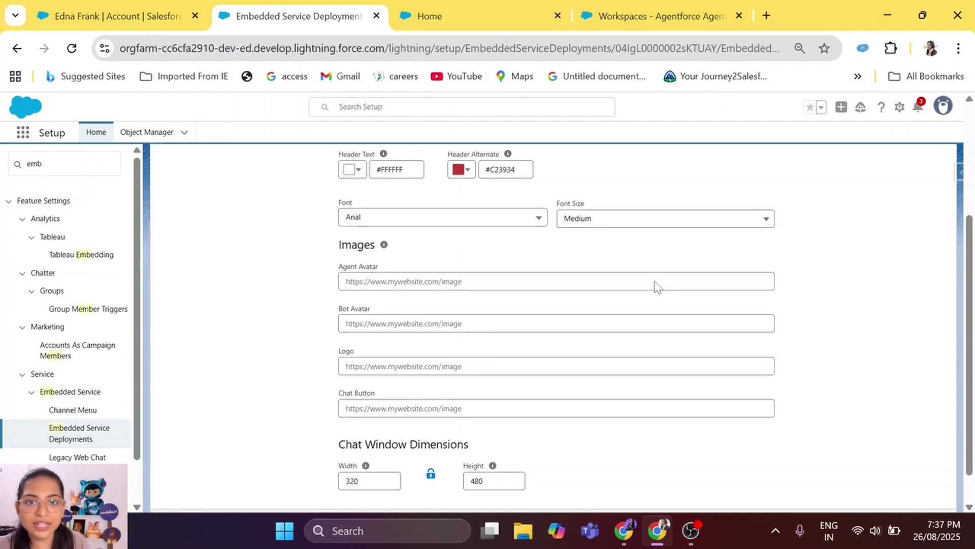
scroll(655, 286, up, 3)
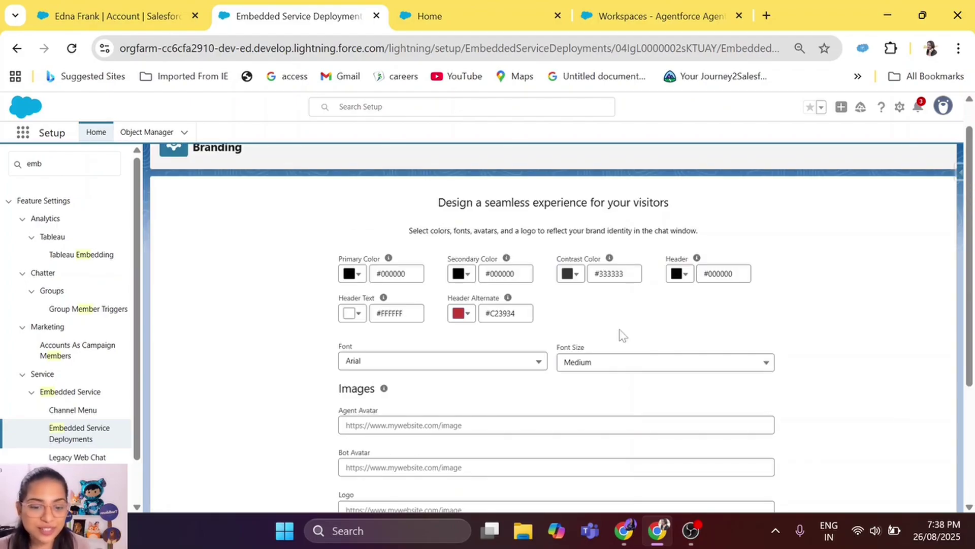
scroll(620, 330, down, 2)
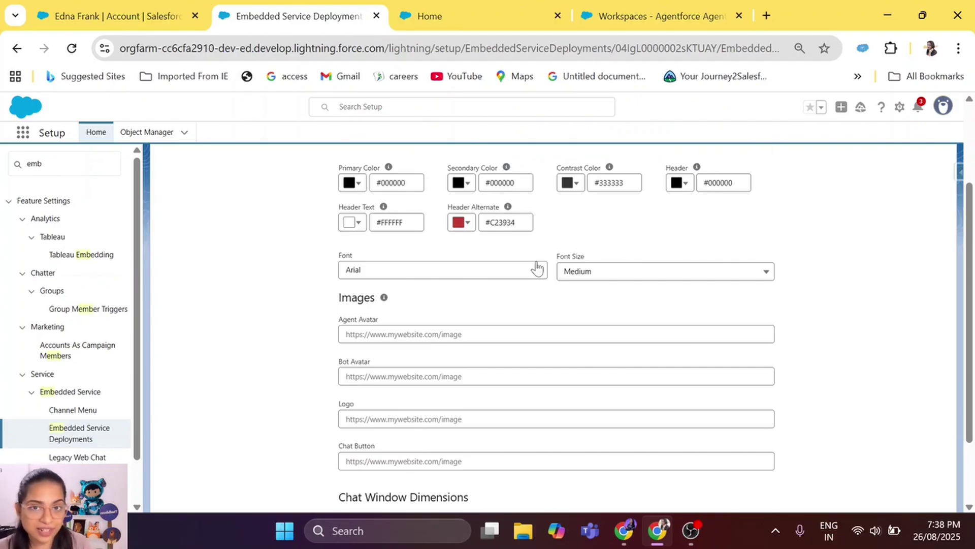
scroll(536, 268, down, 1)
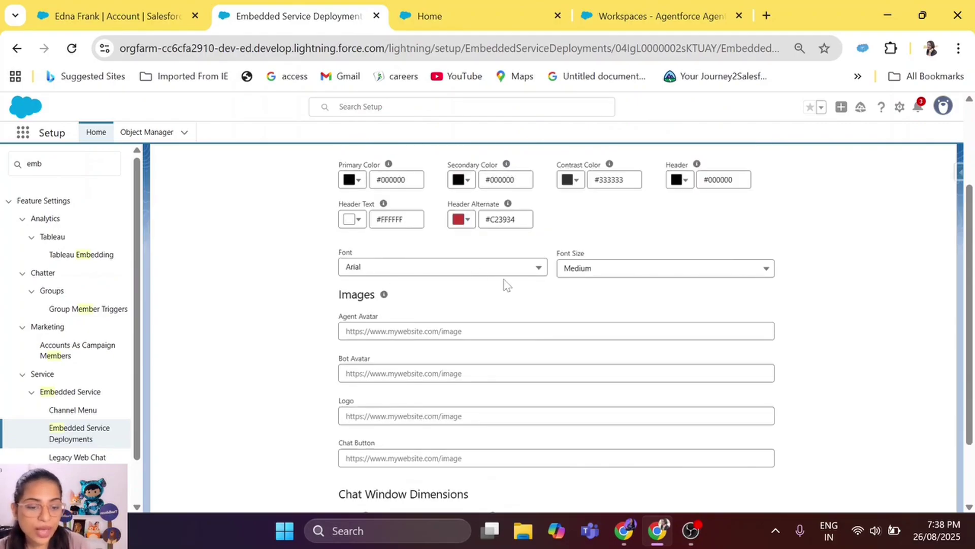
scroll(579, 426, down, 3)
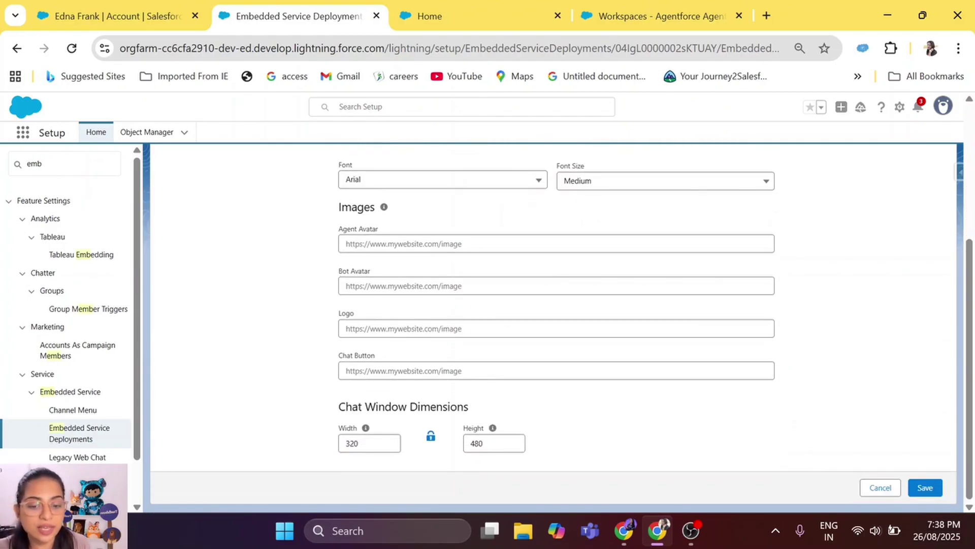
click(468, 243)
click(468, 286)
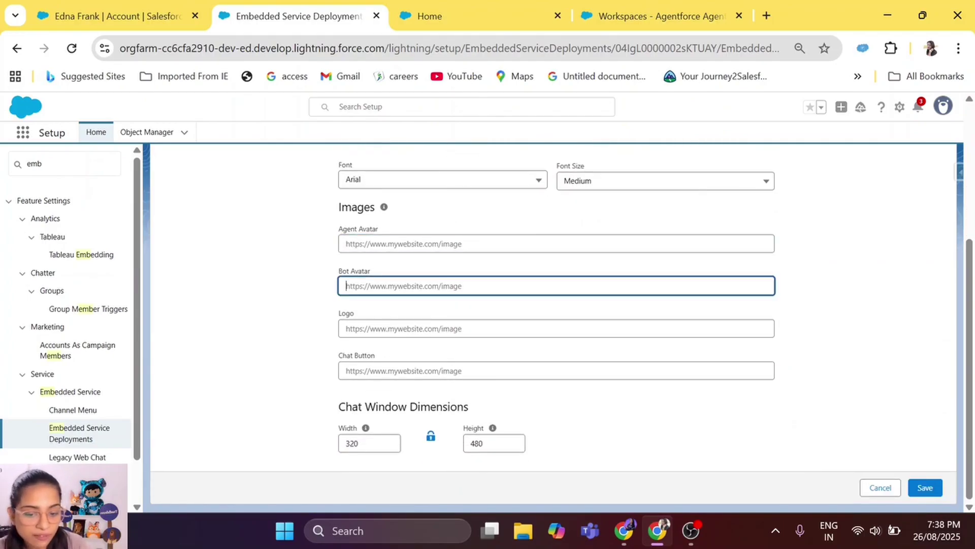
click(468, 328)
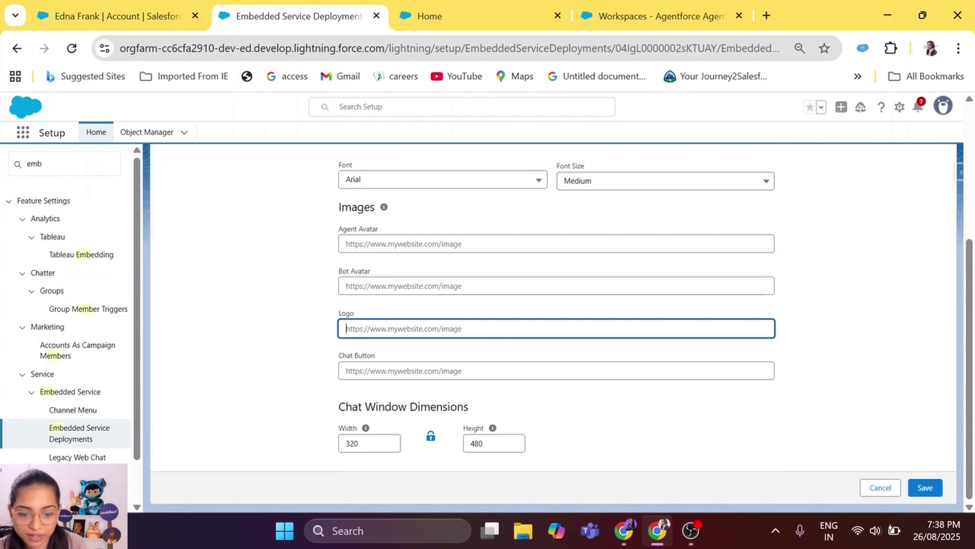
key(shift+Tab)
key(shift+Tab)
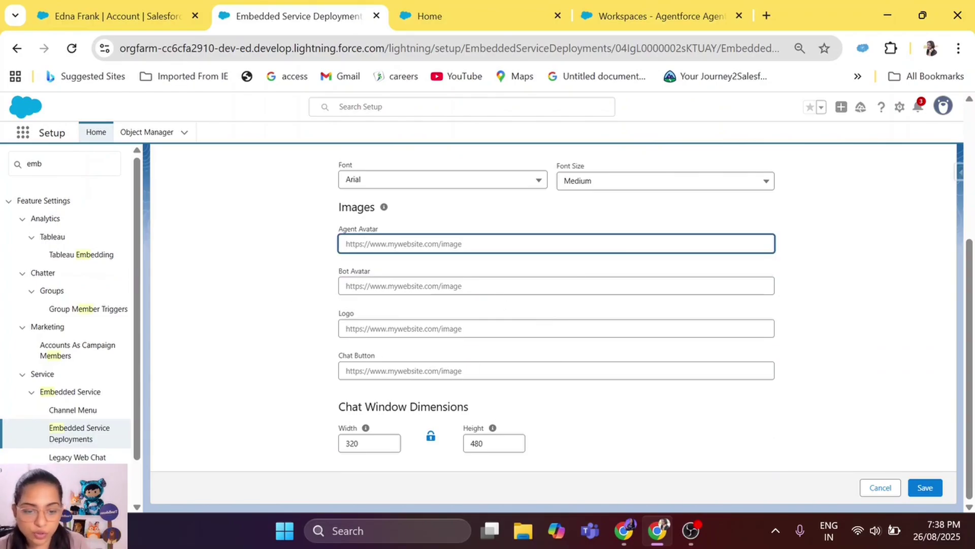
scroll(423, 270, up, 2)
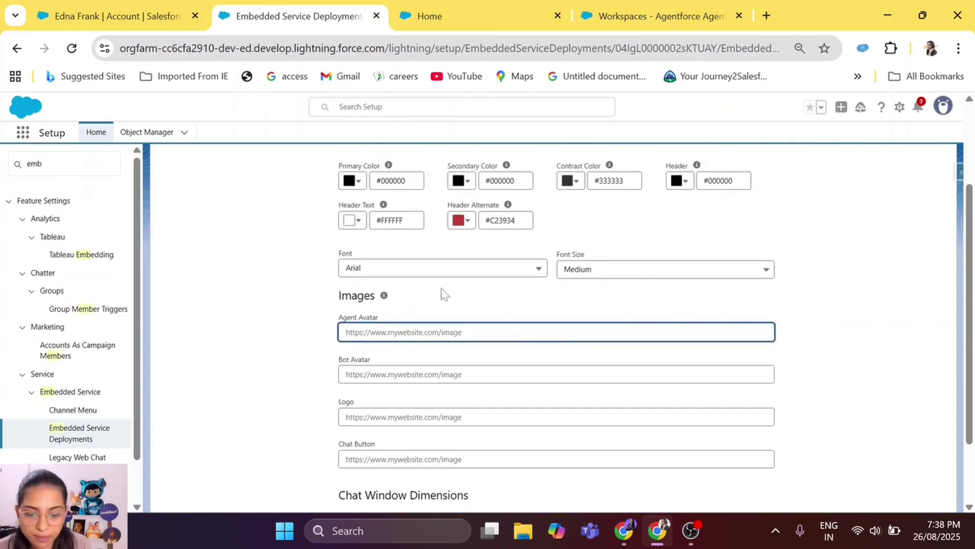
scroll(441, 289, up, 2)
Step: Find Static Resources in Setup and start a new static resource with the name "agent logo"
drag(76, 167, 3, 168)
key(BackSpace)
text(stati)
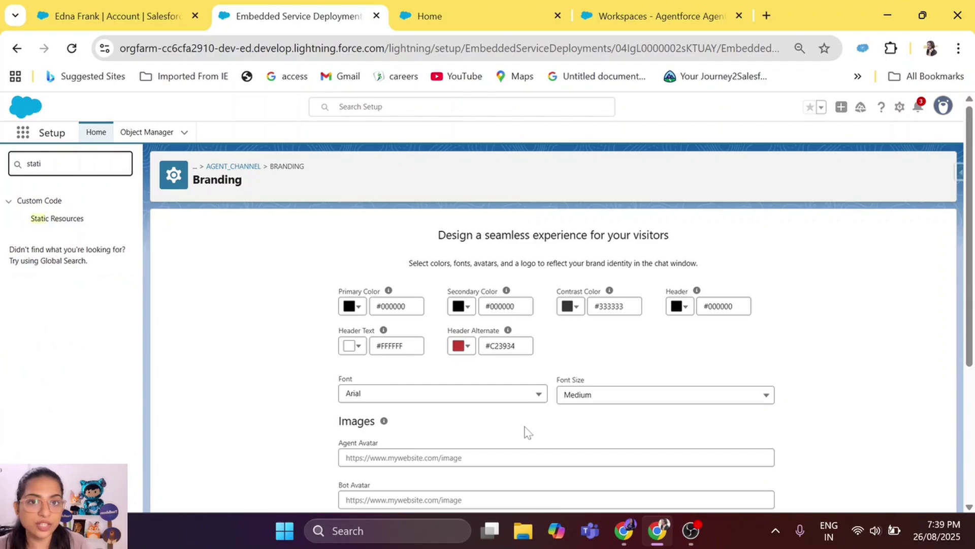
click(80, 219)
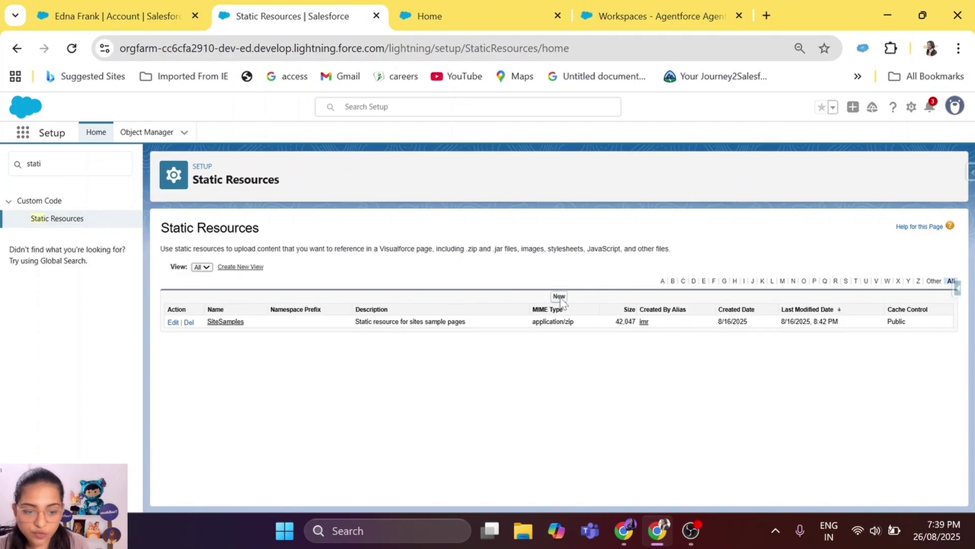
click(559, 297)
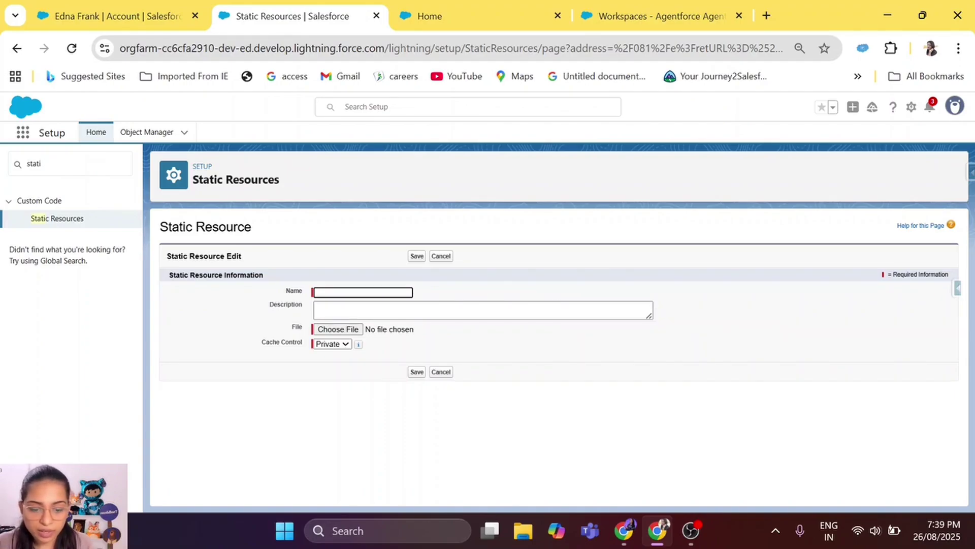
text(agent logo)
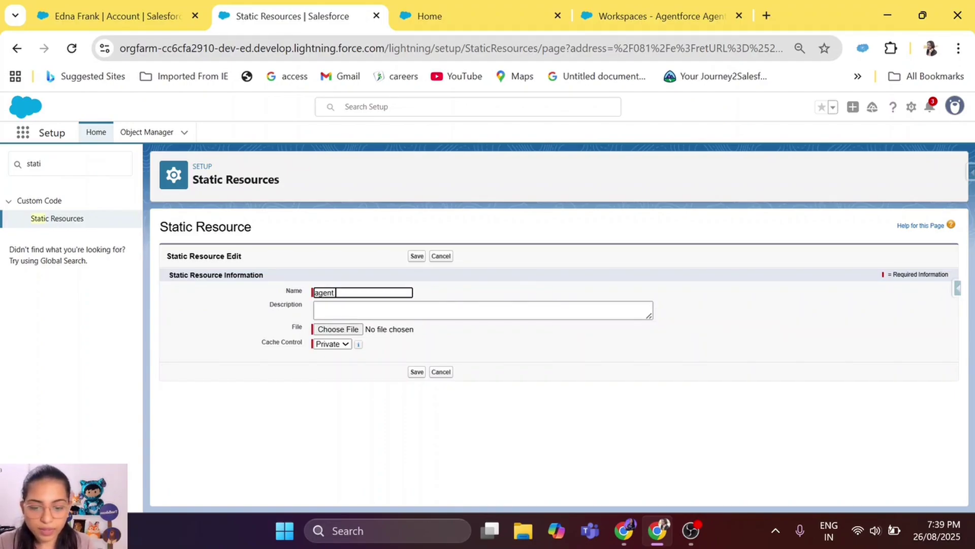
Step: Choose the astro.webp image from the Desktop folder as the static resource's file
click(331, 330)
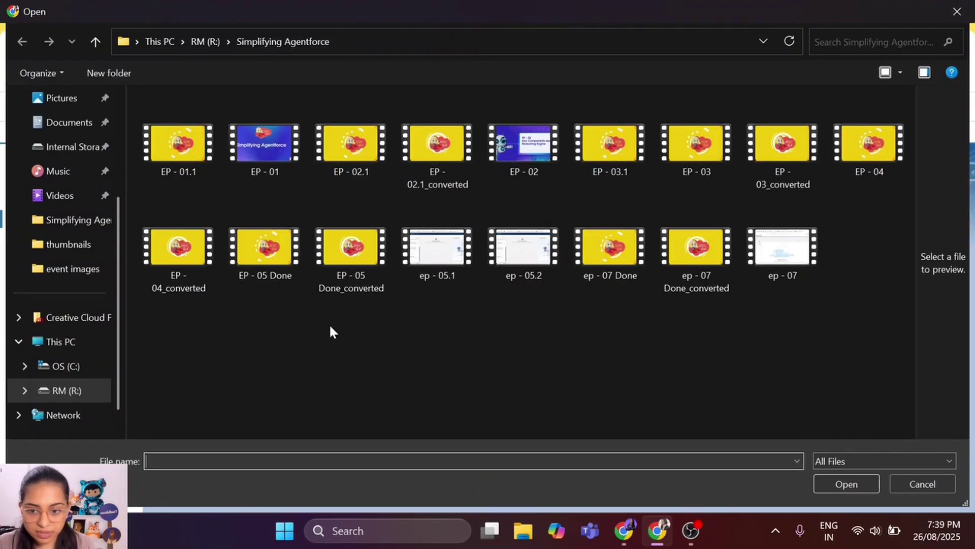
scroll(66, 102, up, 3)
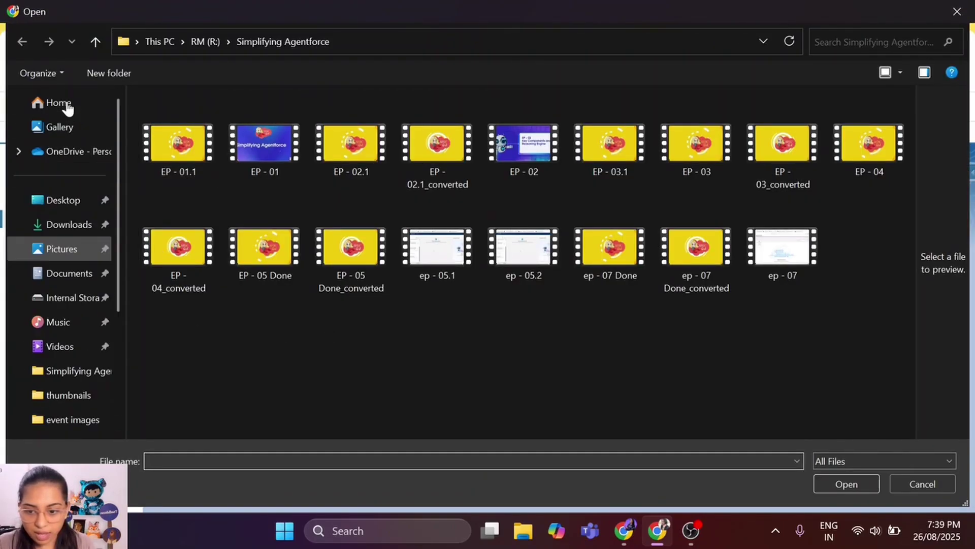
click(64, 201)
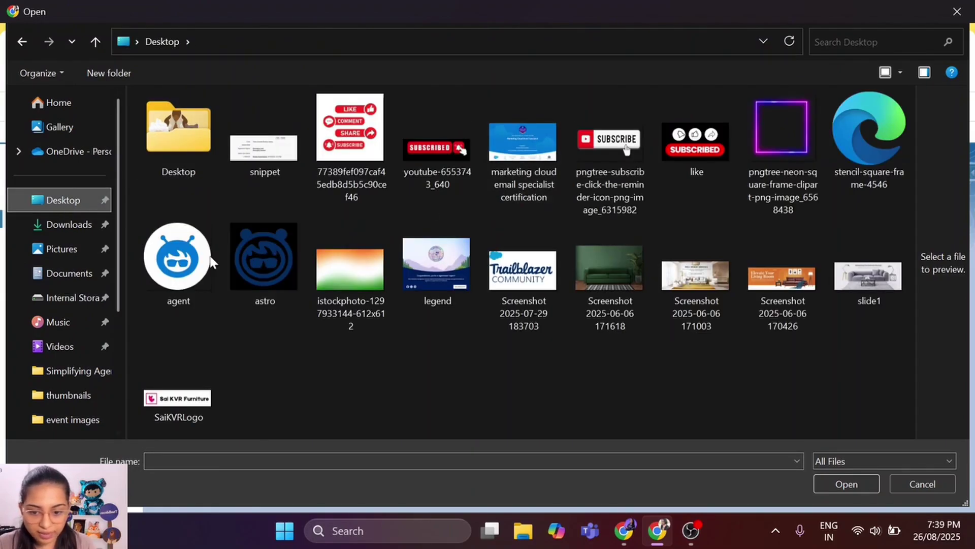
double_click(268, 264)
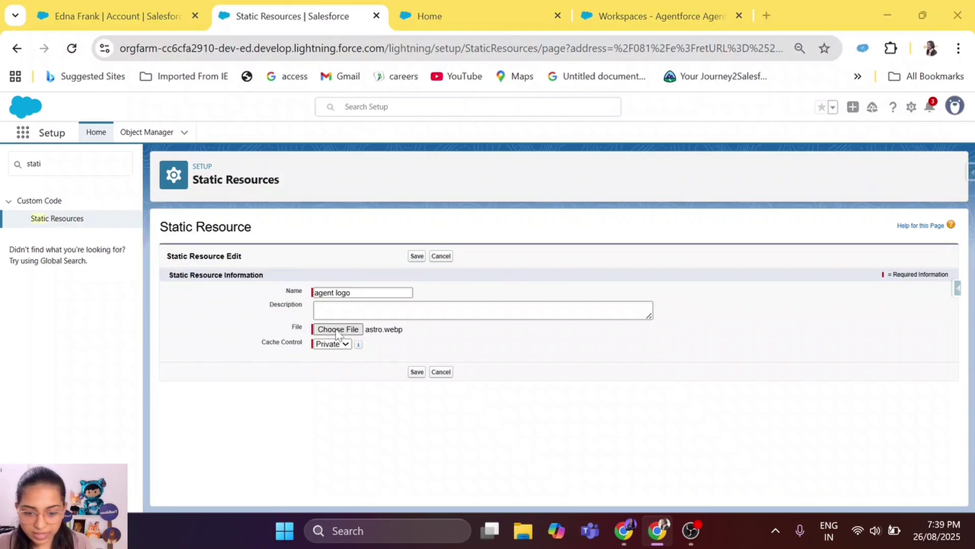
Step: Replace the chosen file with agent.png, set Cache Control to Public, and try to save the static resource
click(401, 330)
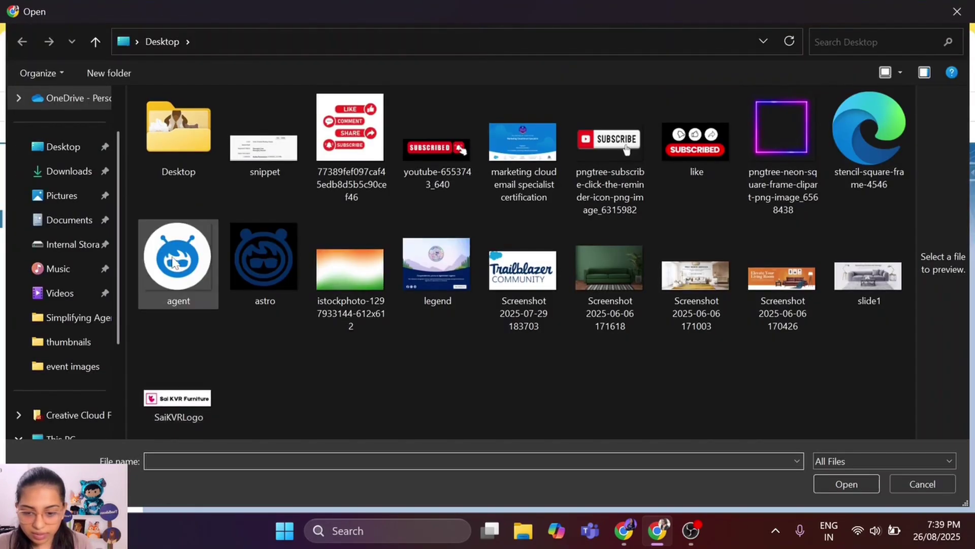
double_click(176, 258)
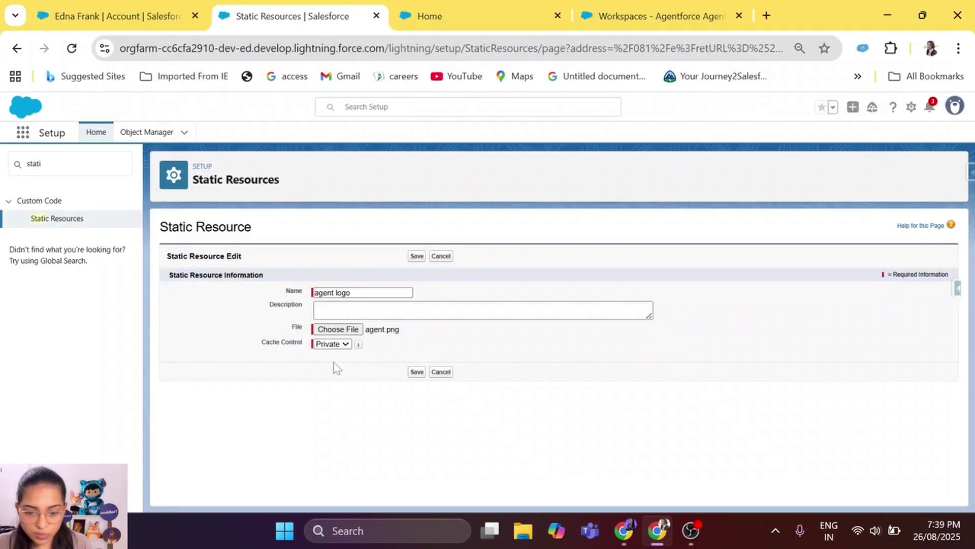
click(344, 344)
click(328, 377)
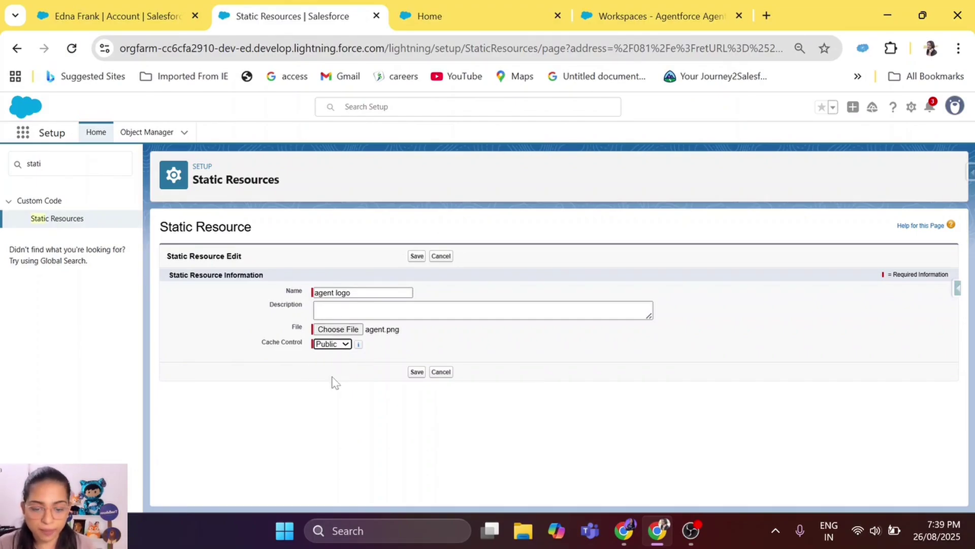
click(417, 373)
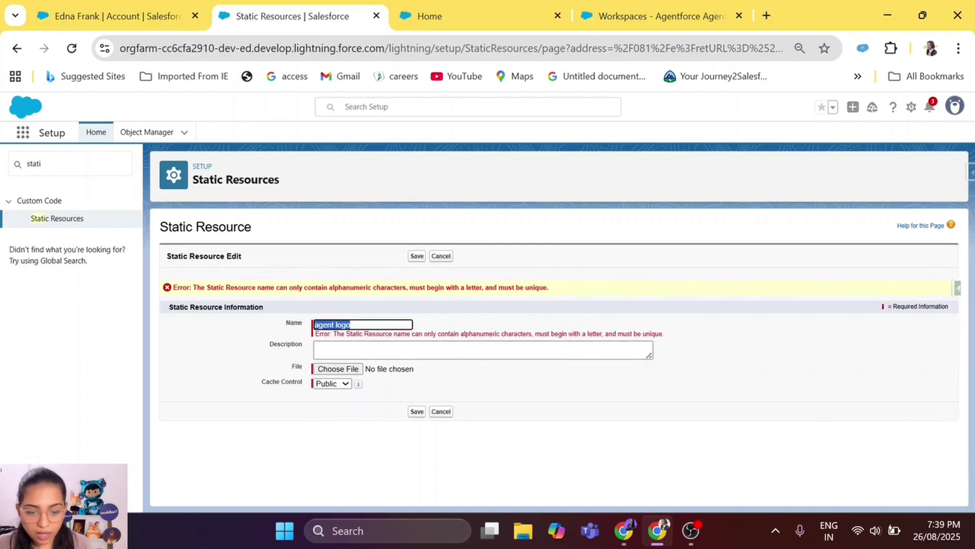
Step: Remove the space from the static resource's name so it reads "agentlogo", and save it
click(336, 324)
key(BackSpace)
click(416, 411)
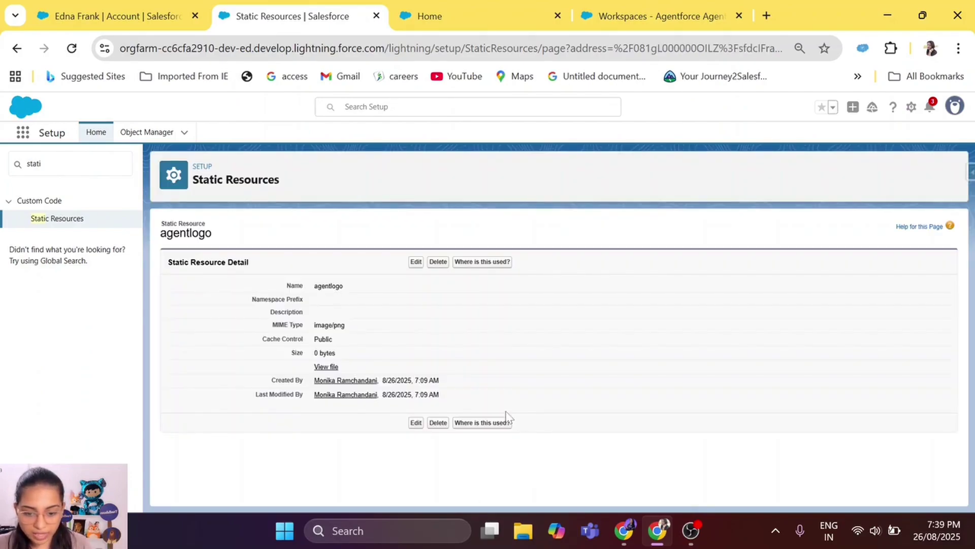
Step: Edit the agentlogo static resource, upload the agent PNG image as its file, and save it
click(416, 263)
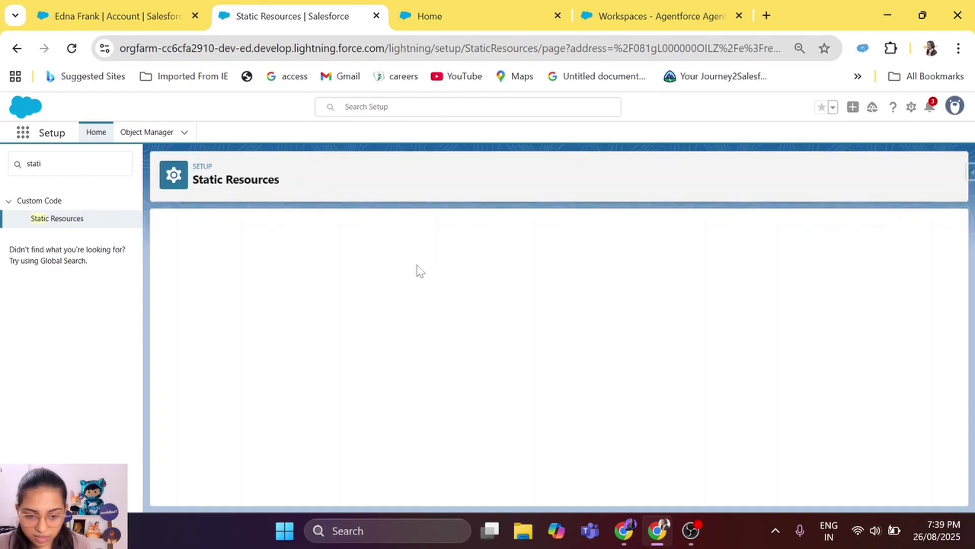
click(330, 334)
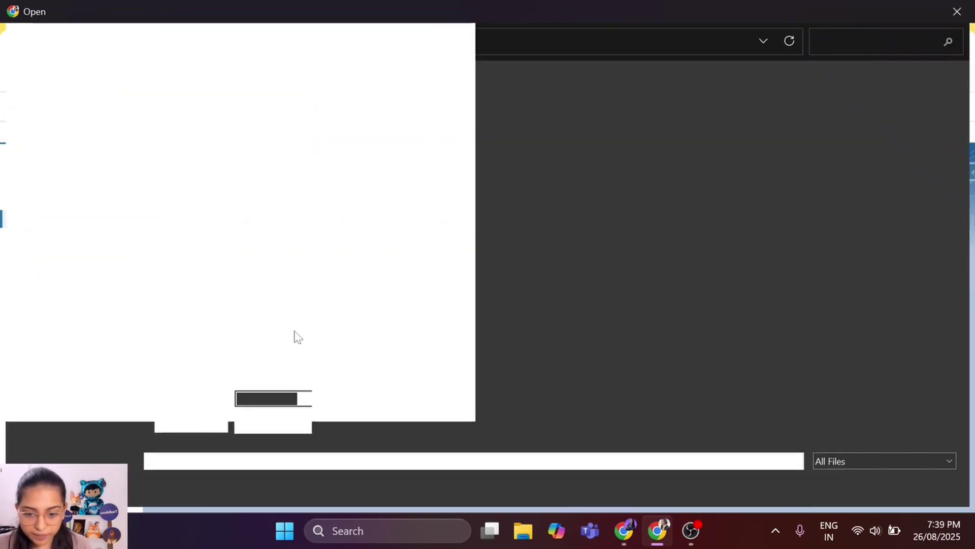
key(Escape)
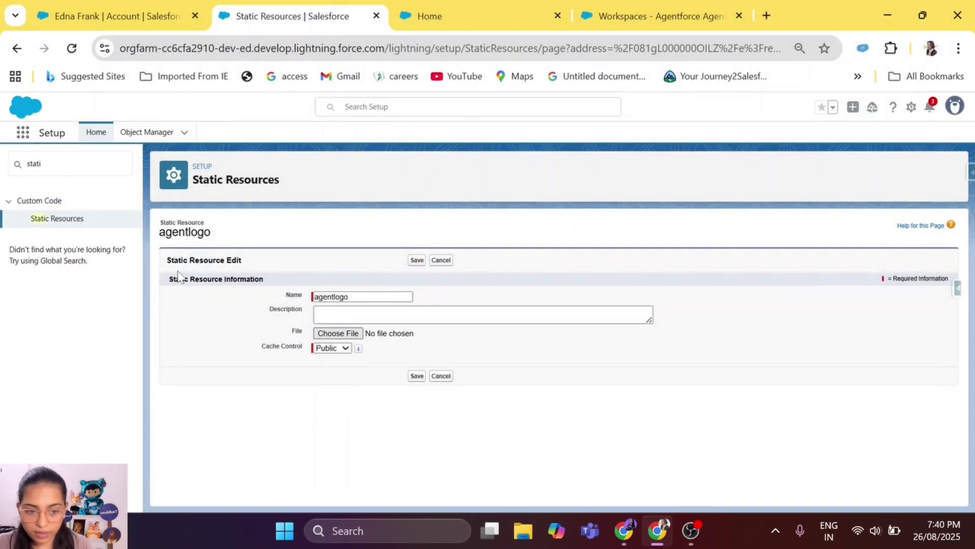
click(418, 376)
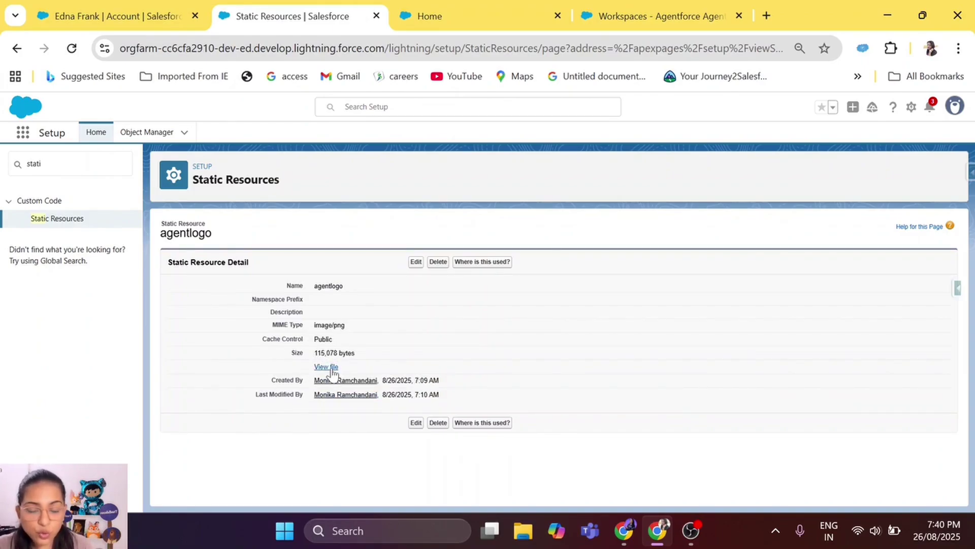
Step: View the agentlogo static resource's image file and select its full URL
click(325, 367)
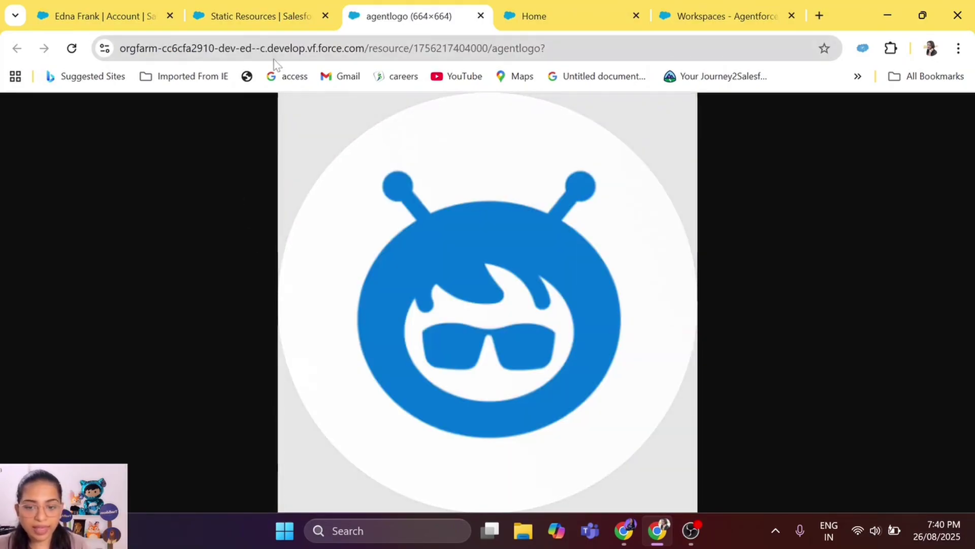
key(ctrl+l)
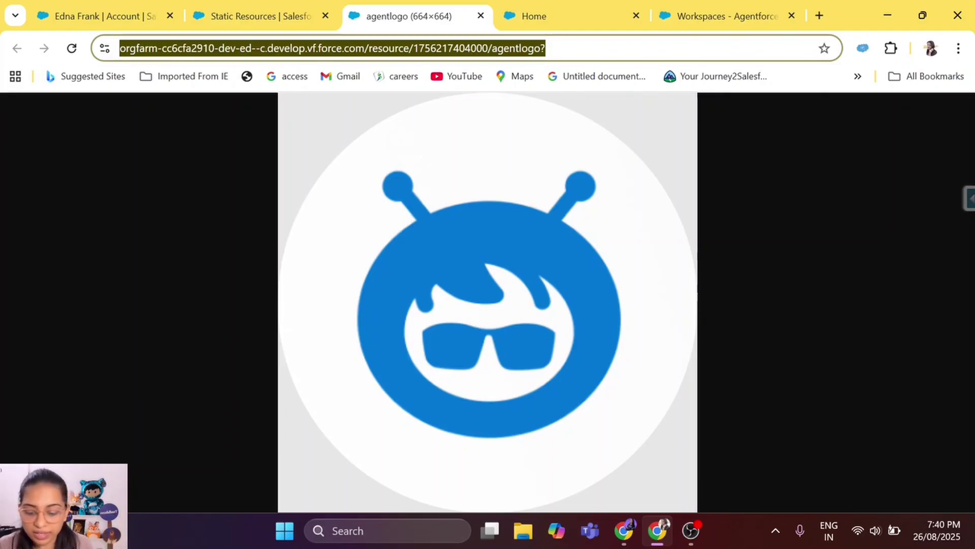
click(280, 22)
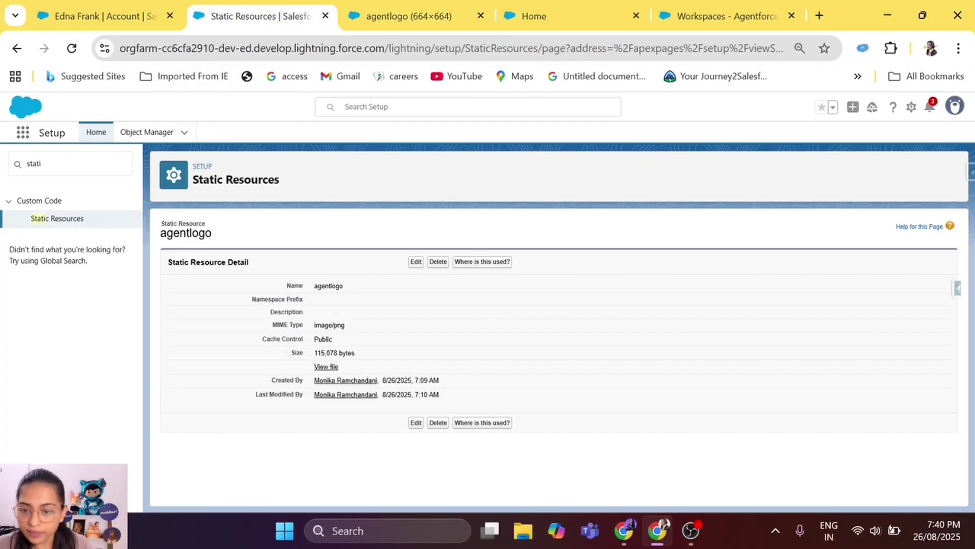
Step: Find Embedded Service Deployments in Setup and open the Branding settings of the Agent_Channel deployment
key(BackSpace)
text(embe)
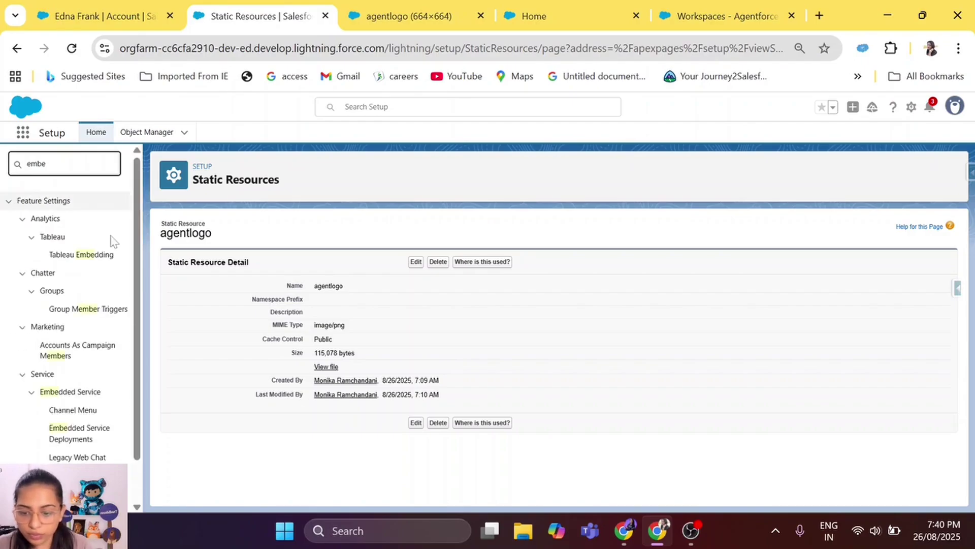
click(70, 429)
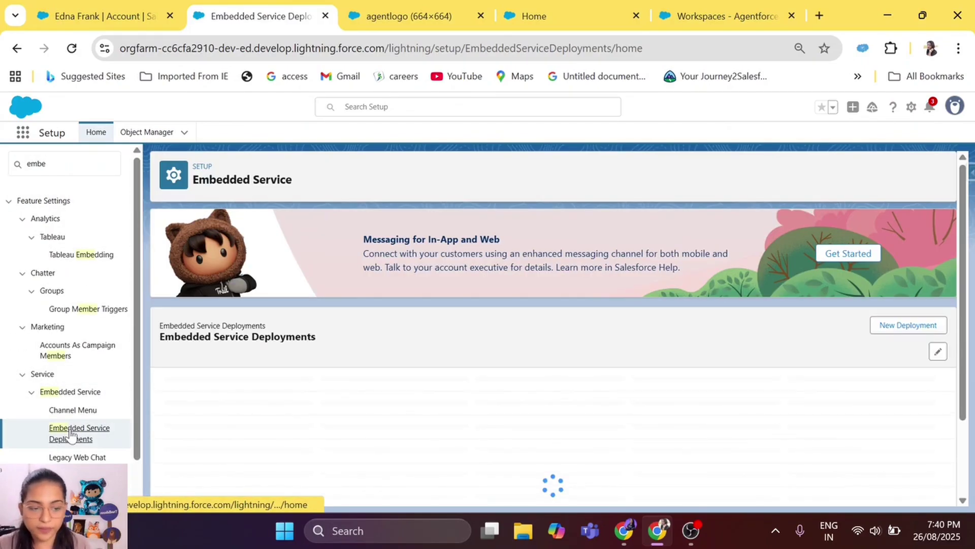
click(224, 395)
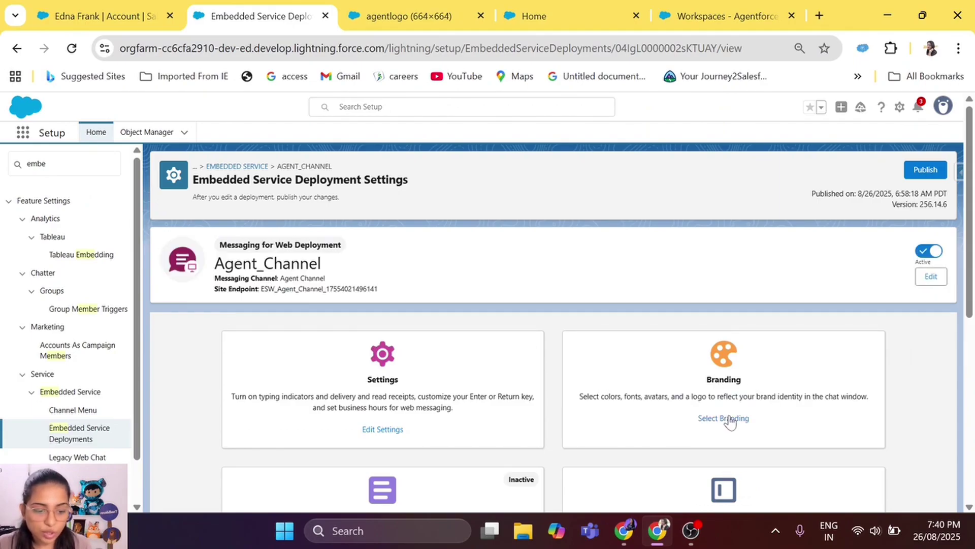
click(730, 419)
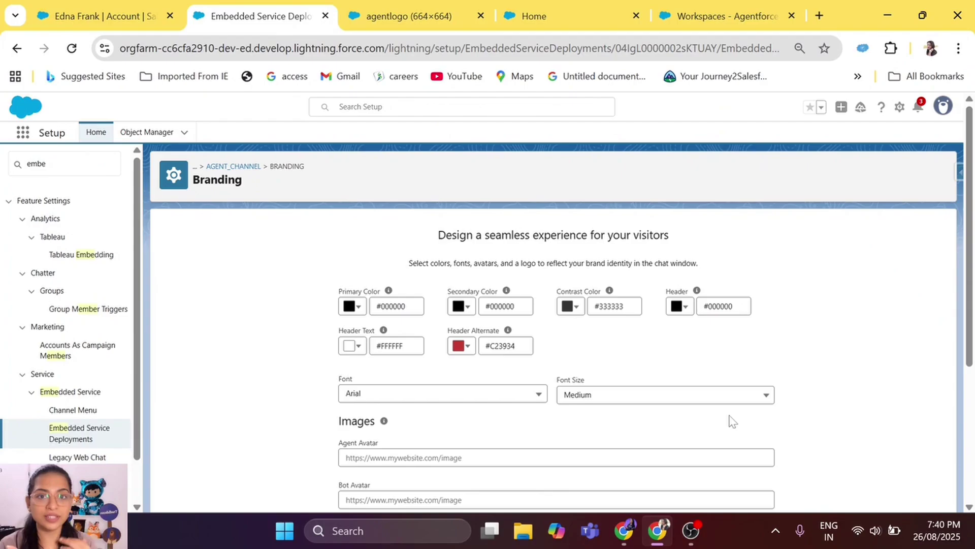
Step: Set the chat window's Primary Color to purple #621DB0
scroll(670, 389, down, 1)
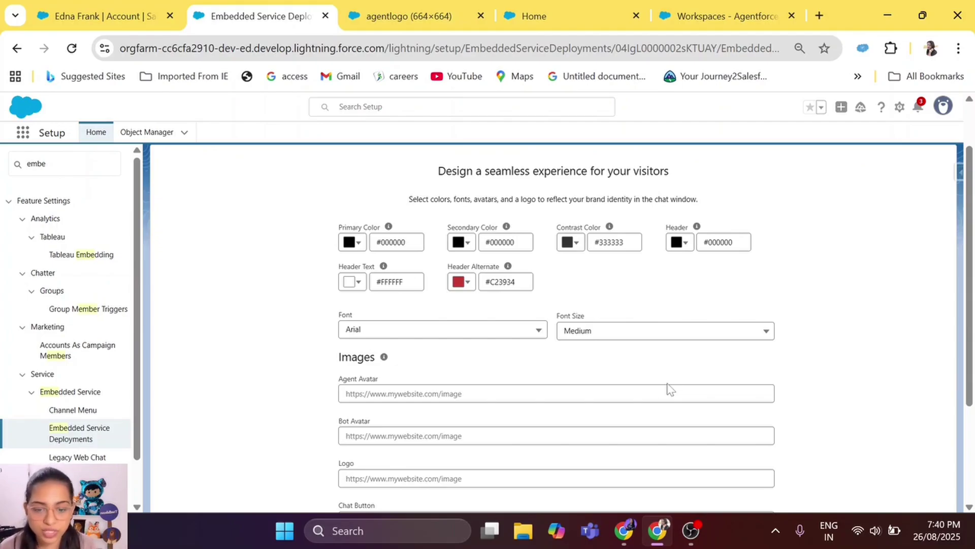
click(354, 243)
click(418, 324)
mouse_move(431, 280)
mouse_down()
mouse_move(449, 277)
mouse_move(440, 279)
mouse_up()
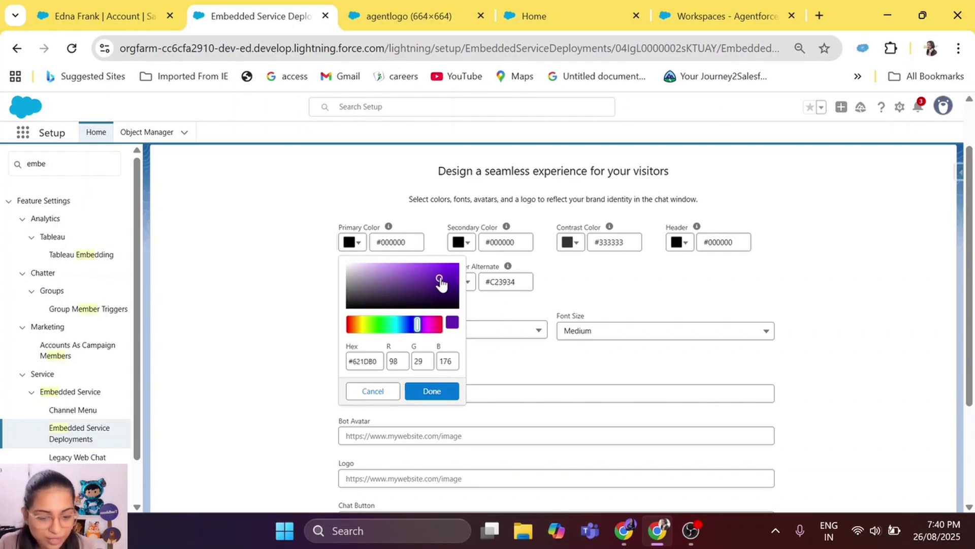
click(432, 390)
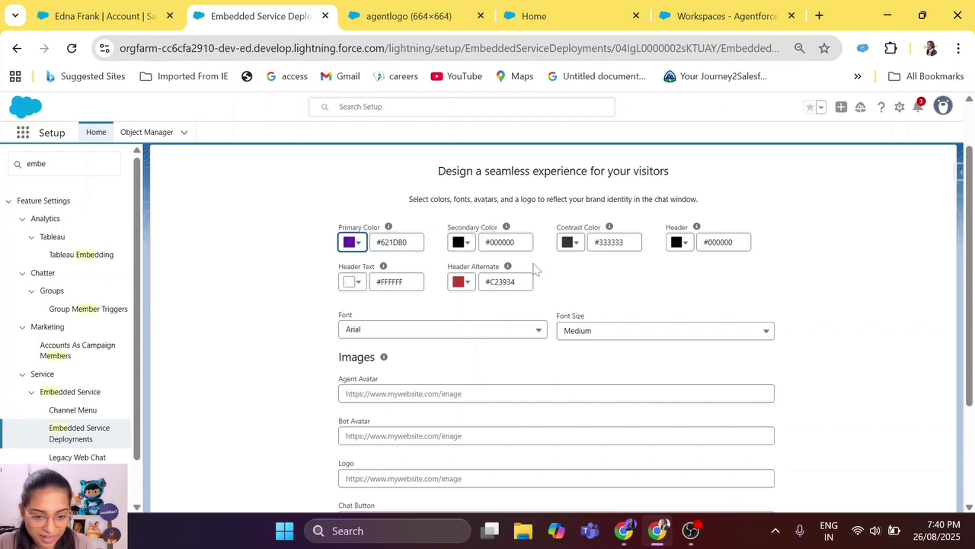
Step: Set the chat window's Secondary Color to green #21A34C
click(468, 245)
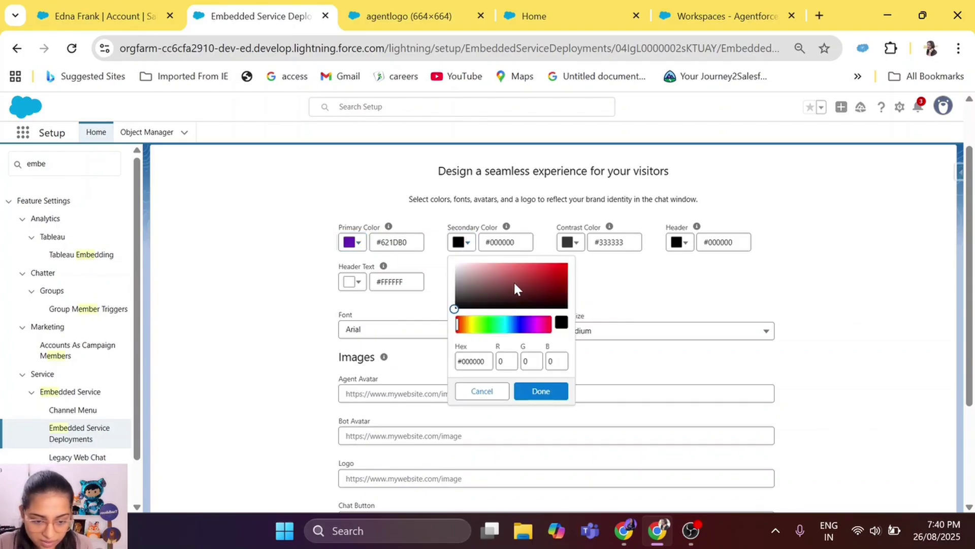
click(493, 324)
click(545, 277)
drag(548, 277, 544, 280)
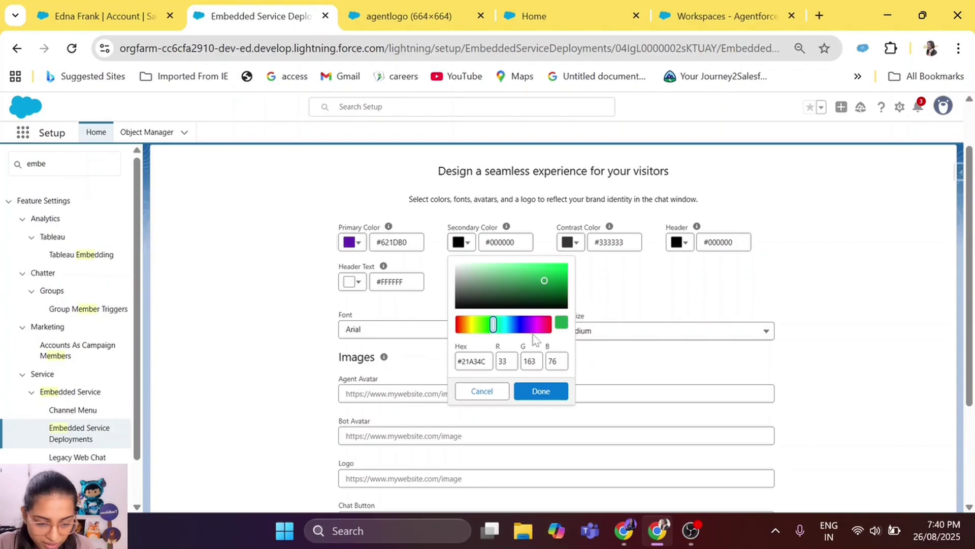
click(541, 391)
Step: Set the chat window's Contrast Color to turquoise #2BC5D7
click(574, 246)
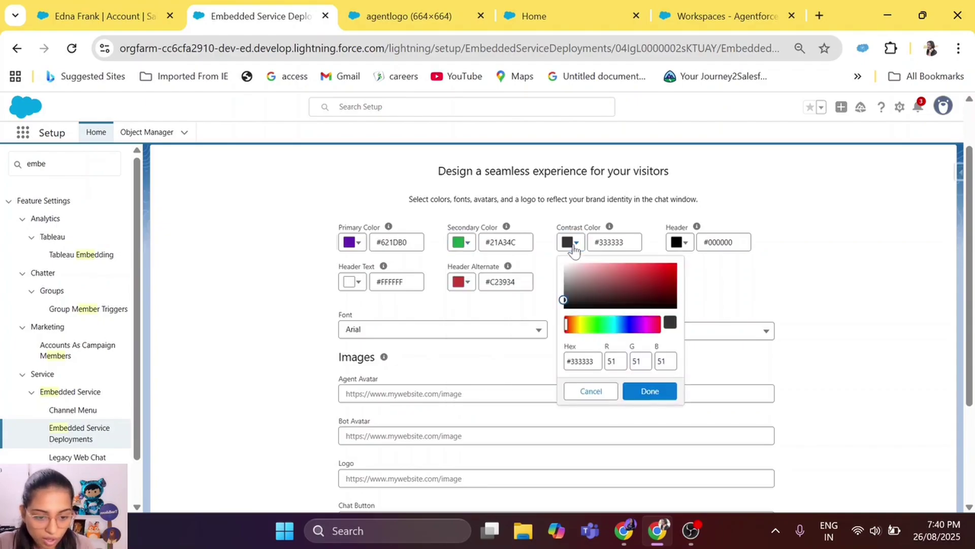
click(614, 324)
mouse_move(636, 265)
mouse_down()
mouse_move(624, 267)
mouse_move(655, 277)
mouse_up()
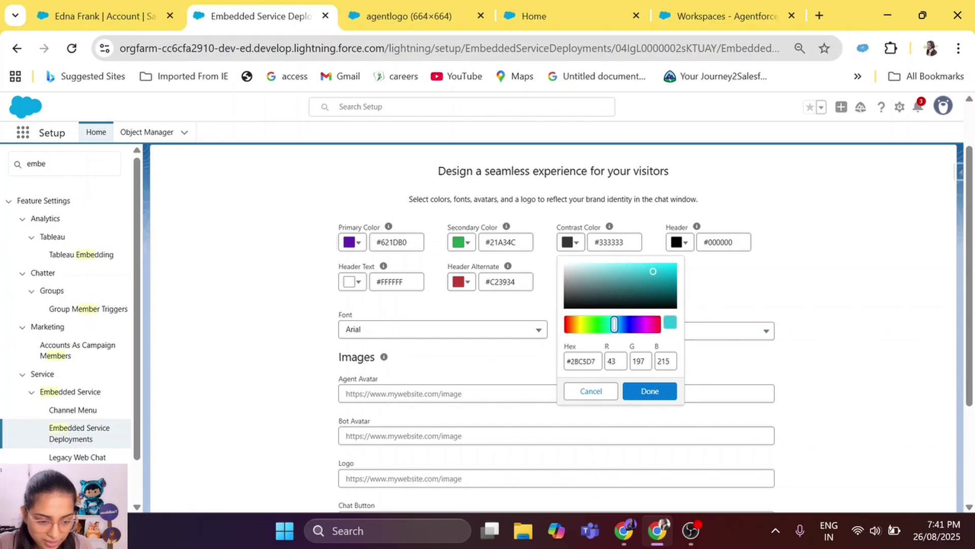
click(651, 393)
Step: Set the Header color to #621DB0 by copying the Primary Color's hex value
click(681, 242)
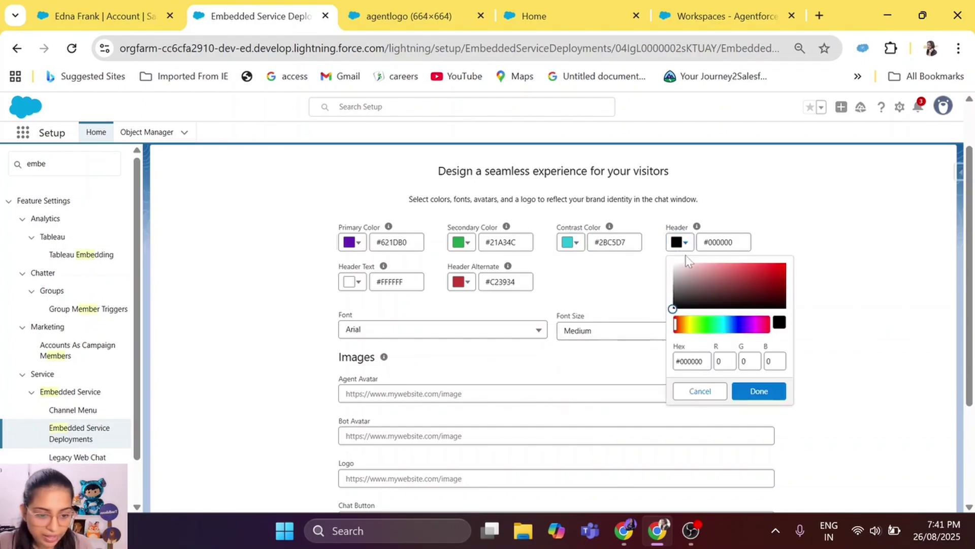
click(749, 322)
mouse_move(766, 292)
mouse_down()
mouse_move(775, 283)
mouse_move(767, 284)
mouse_up()
drag(414, 242, 357, 242)
key(ctrl+c)
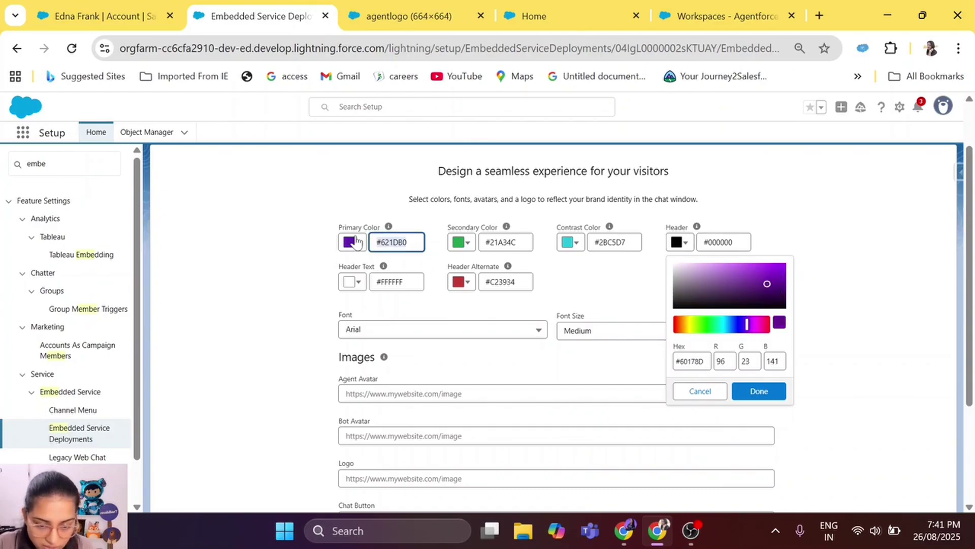
drag(746, 243, 671, 249)
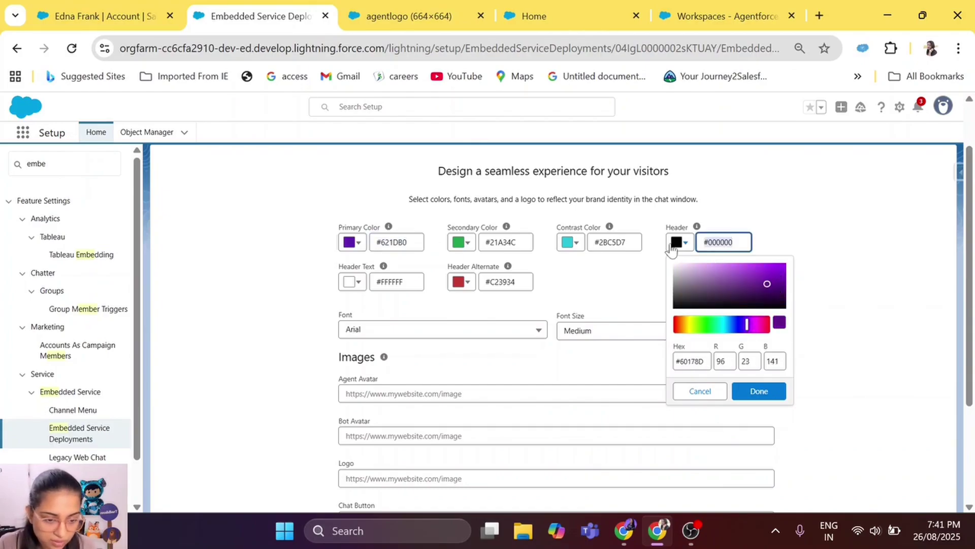
key(ctrl+v)
click(759, 391)
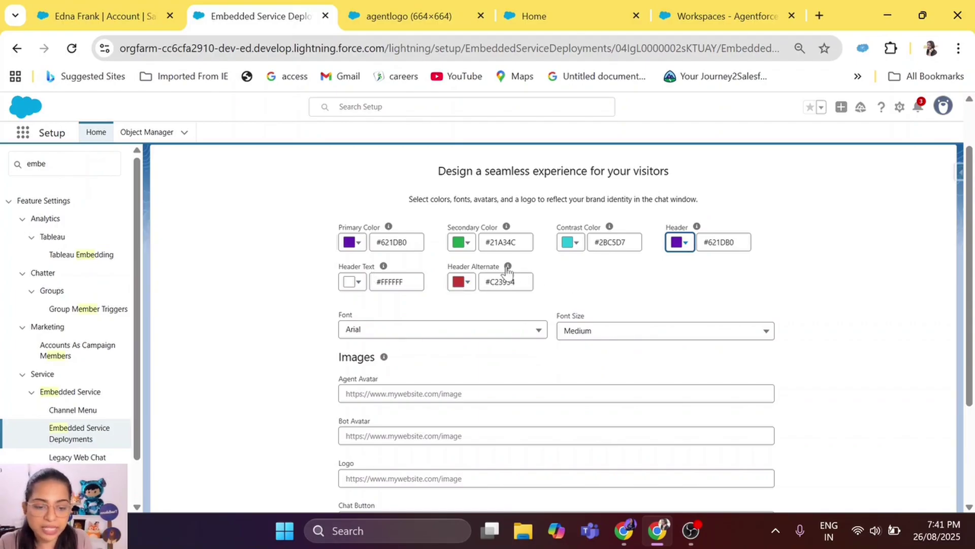
Step: Change the chat window's font to Comic Sans MS
mouse_move(509, 268)
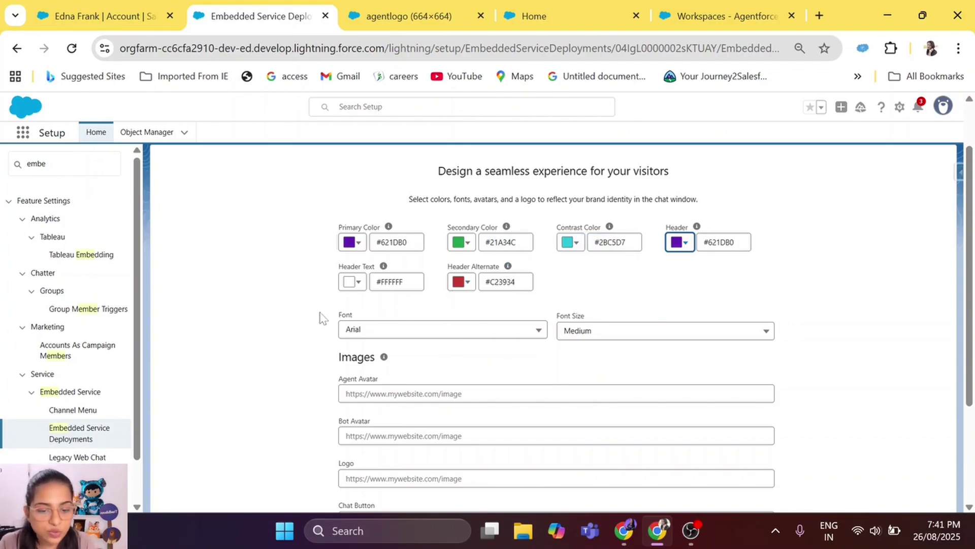
scroll(590, 304, down, 1)
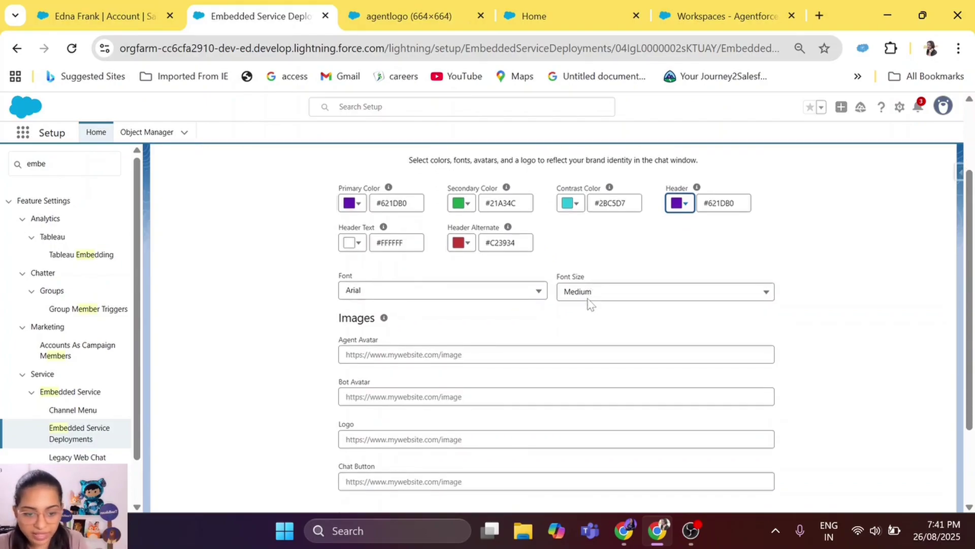
scroll(590, 303, down, 1)
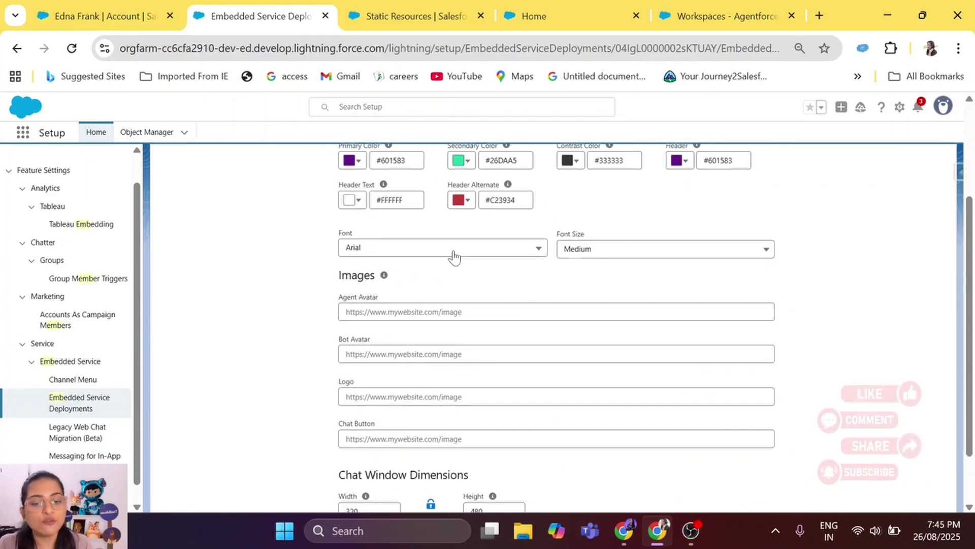
click(452, 250)
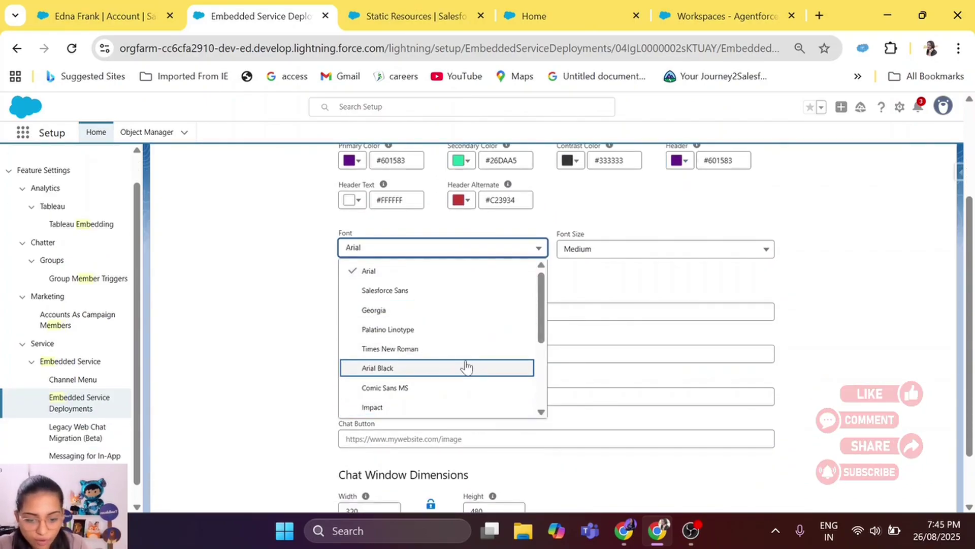
scroll(467, 367, down, 1)
click(379, 364)
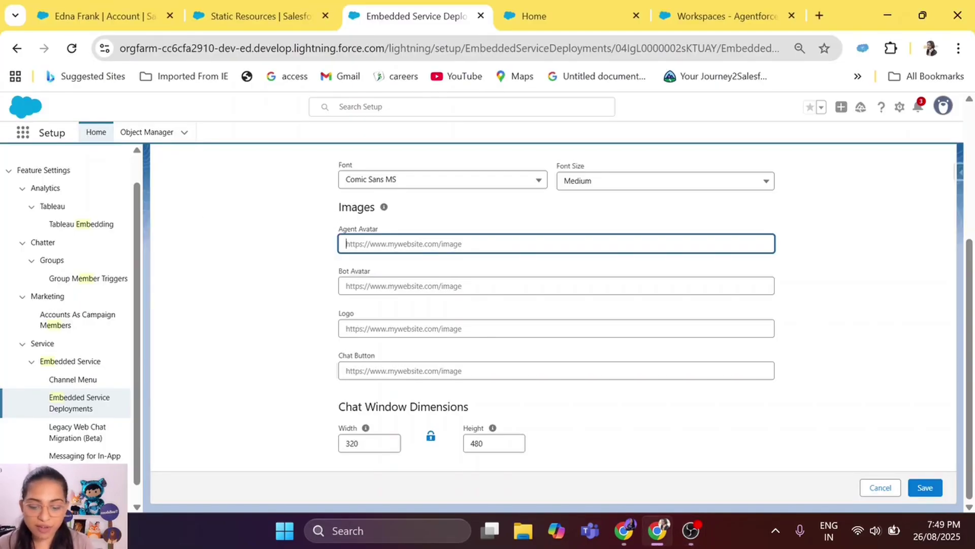
Step: Fill the Agent Avatar, Bot Avatar, Logo and Chat Button image fields with the copied agentlogo resource URL
key(ctrl+v)
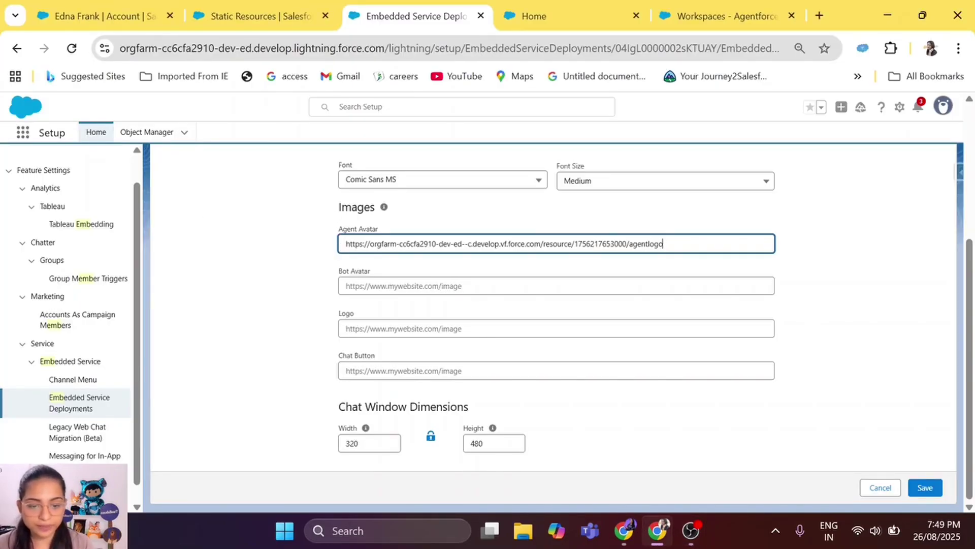
click(457, 286)
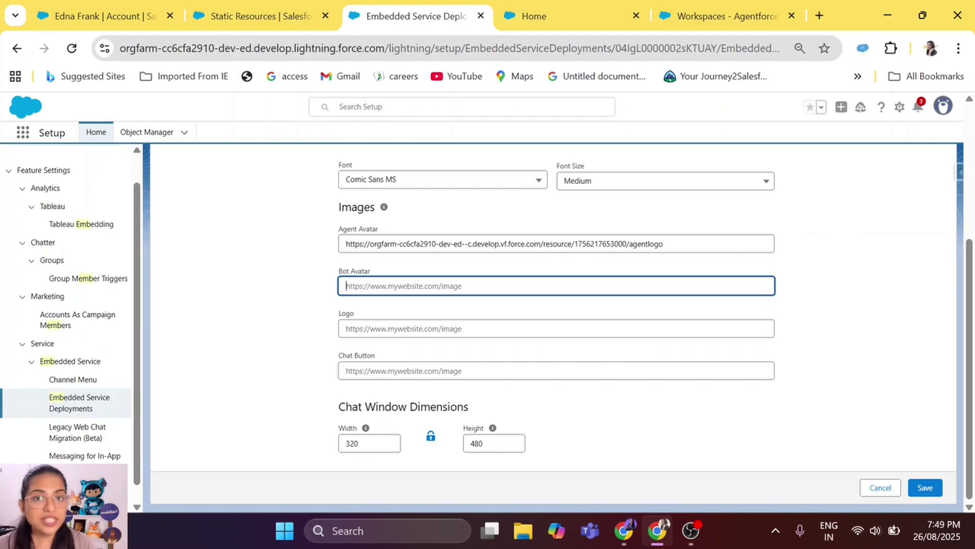
key(ctrl+v)
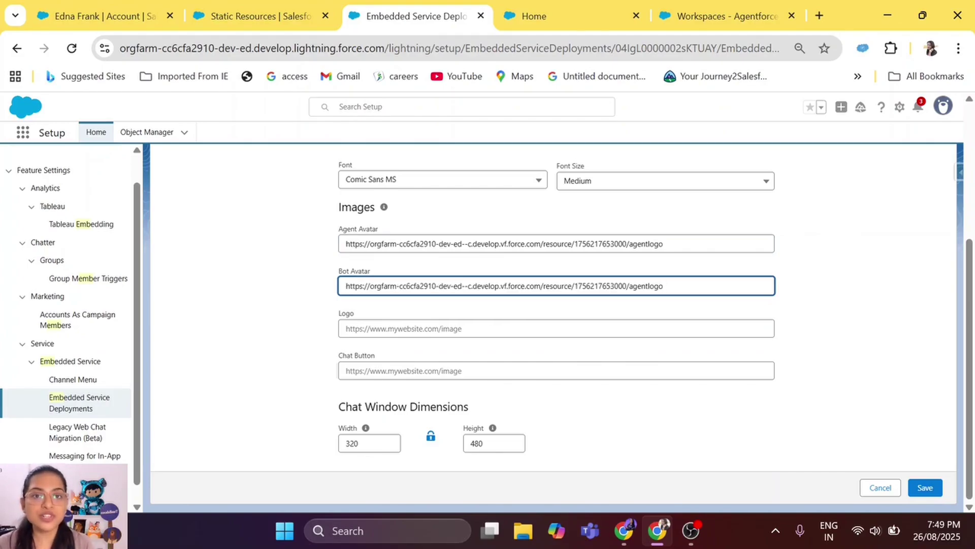
click(346, 328)
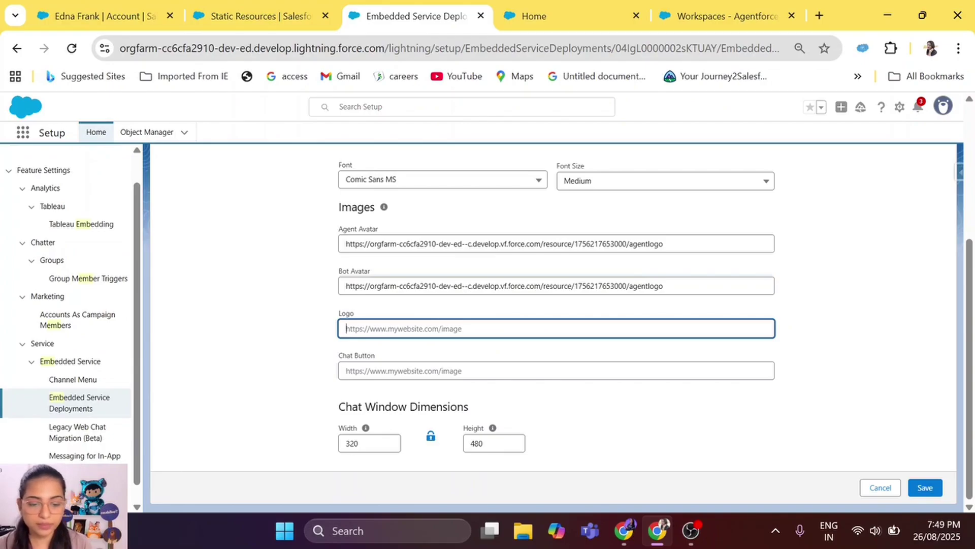
key(ctrl+v)
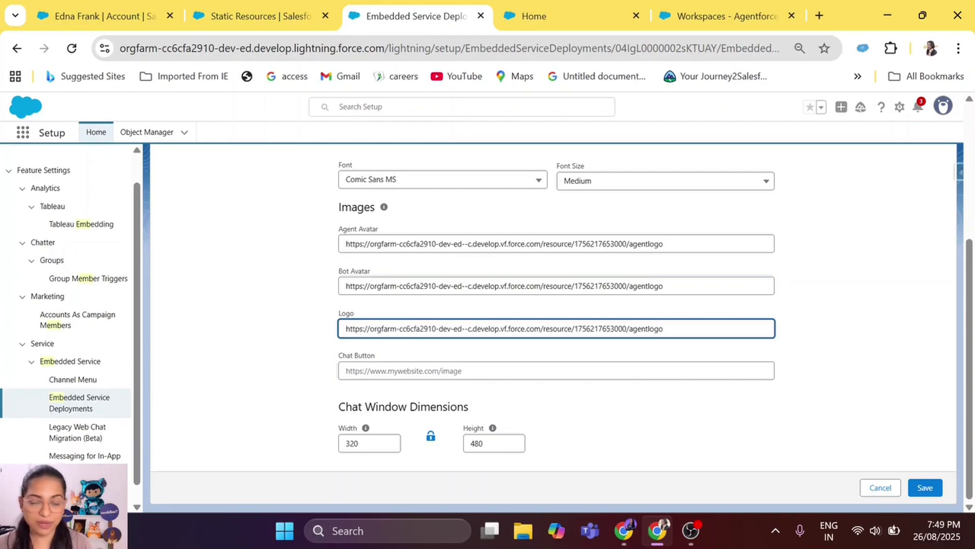
click(346, 371)
key(ctrl+v)
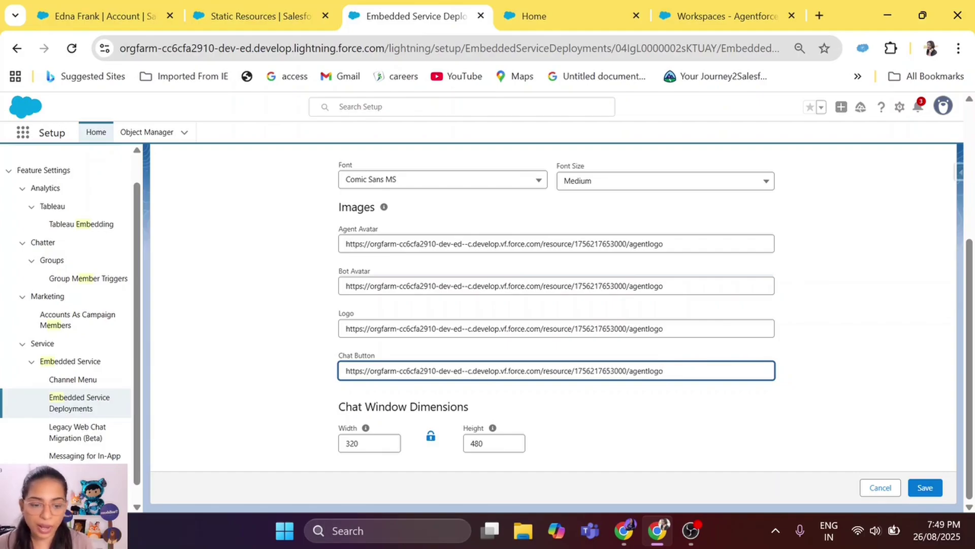
Step: Save the branding settings and publish the Agent_Channel deployment
click(924, 489)
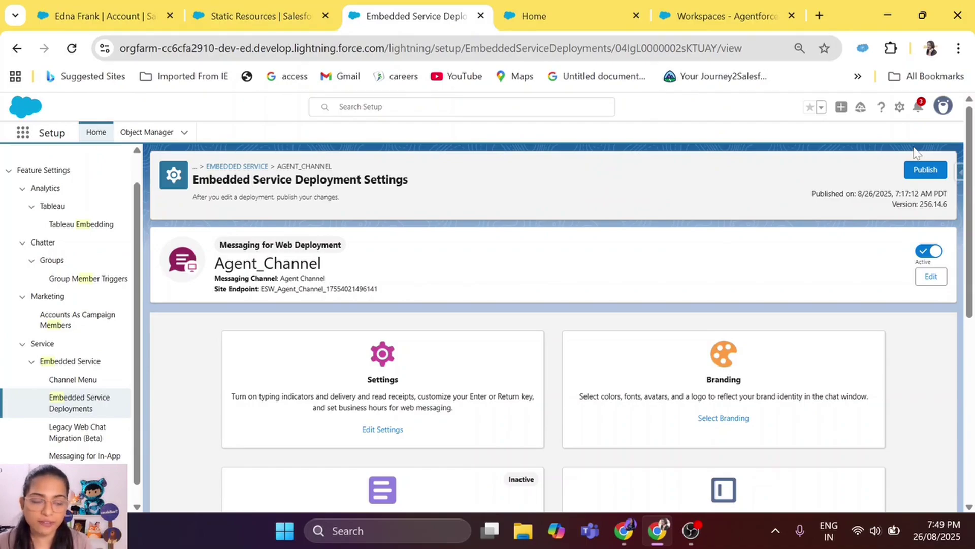
click(930, 176)
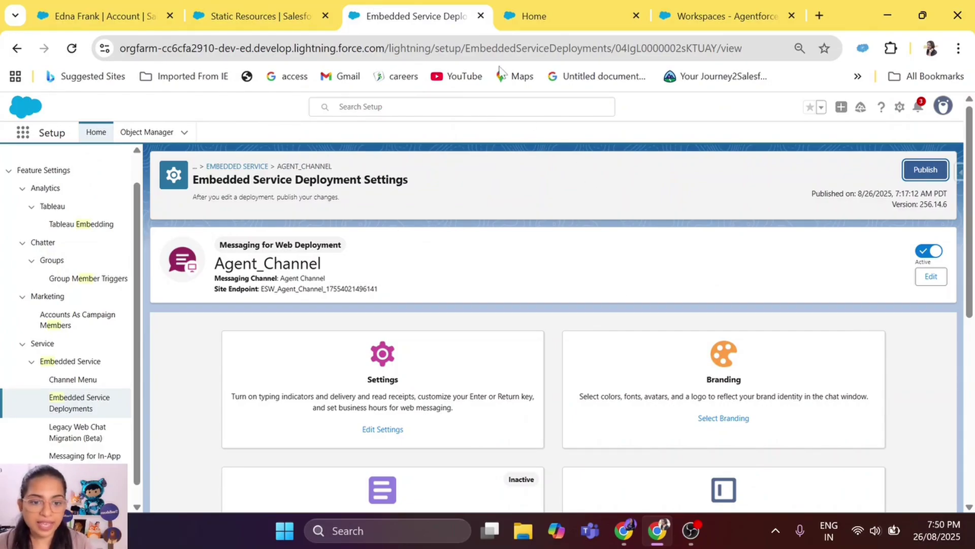
Step: Close the old Home page and open the Agentforce Agent site's myAgent URL from All Sites in Setup
click(637, 16)
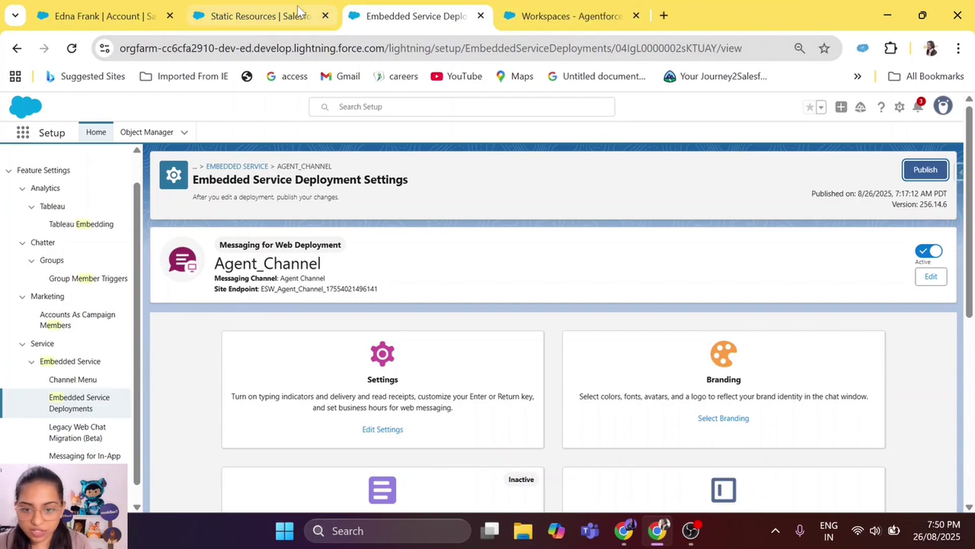
click(305, 16)
text(all si)
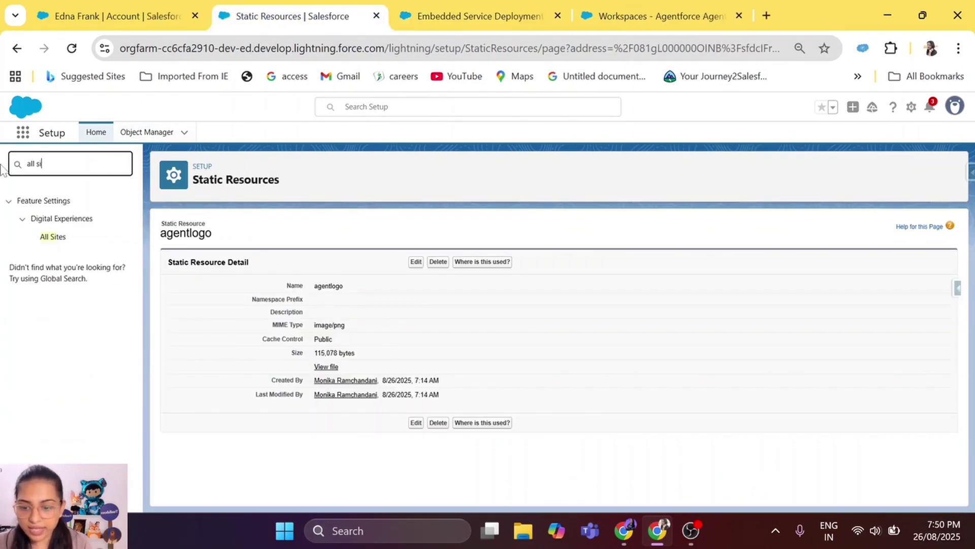
click(53, 237)
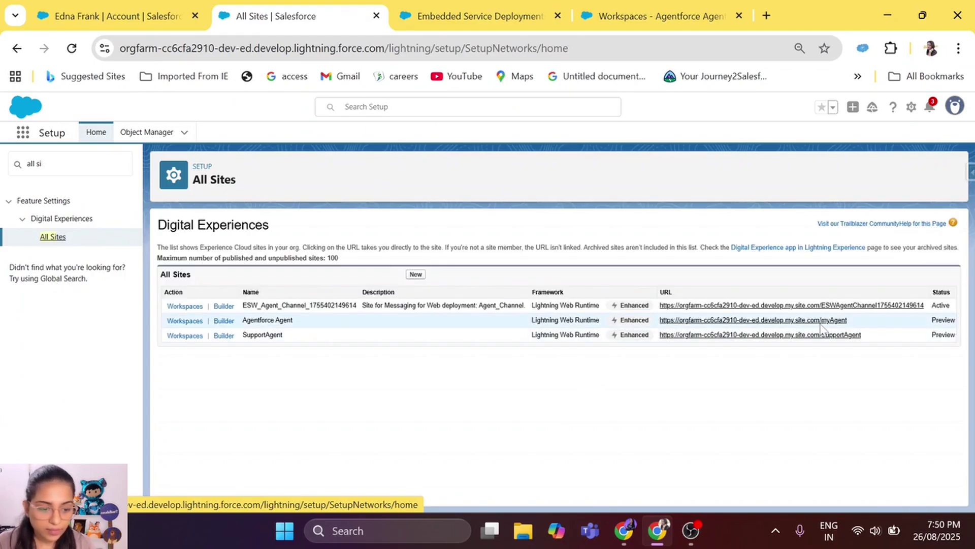
click(748, 324)
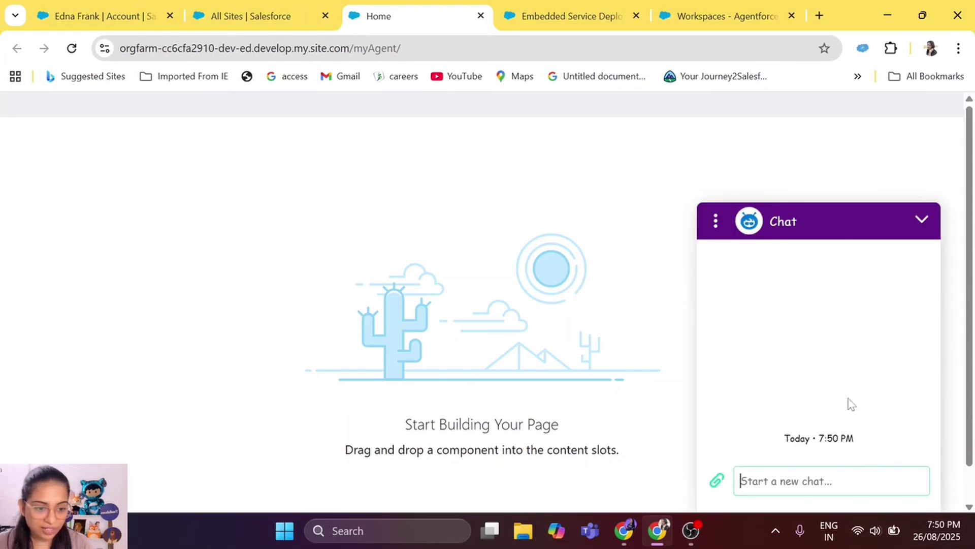
Step: Minimise the site's chat, open the Agent_Channel Branding settings, and reorder the browser pages so Branding sits just before the site
click(924, 221)
click(580, 7)
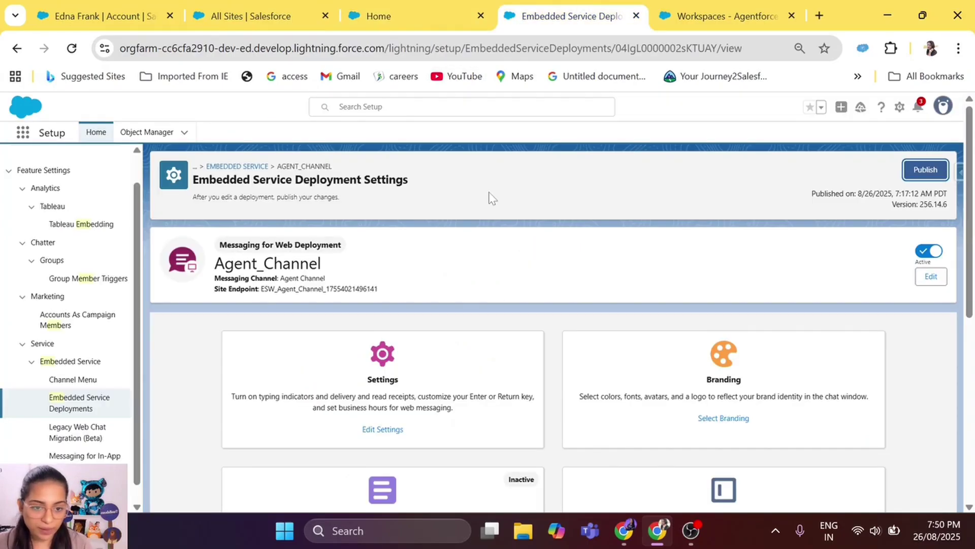
click(734, 424)
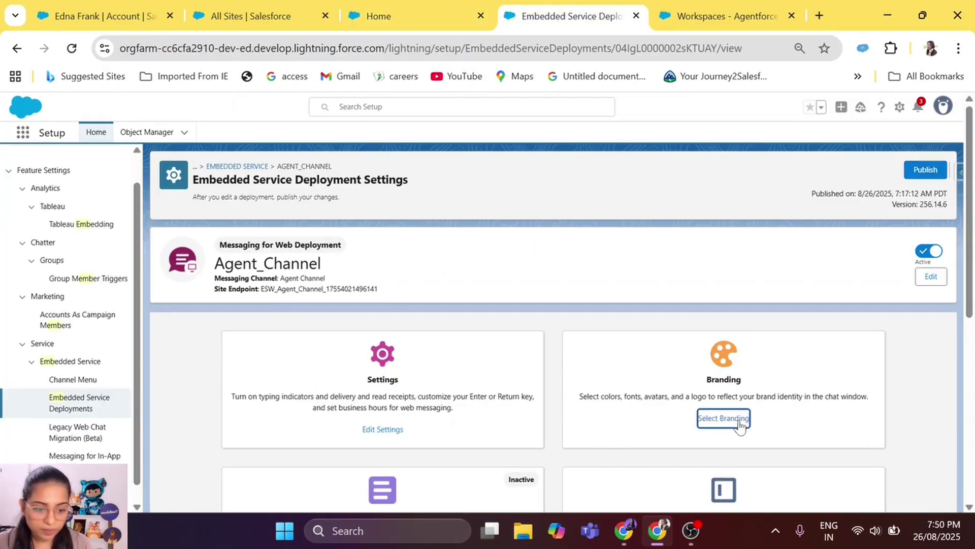
drag(541, 4, 457, 7)
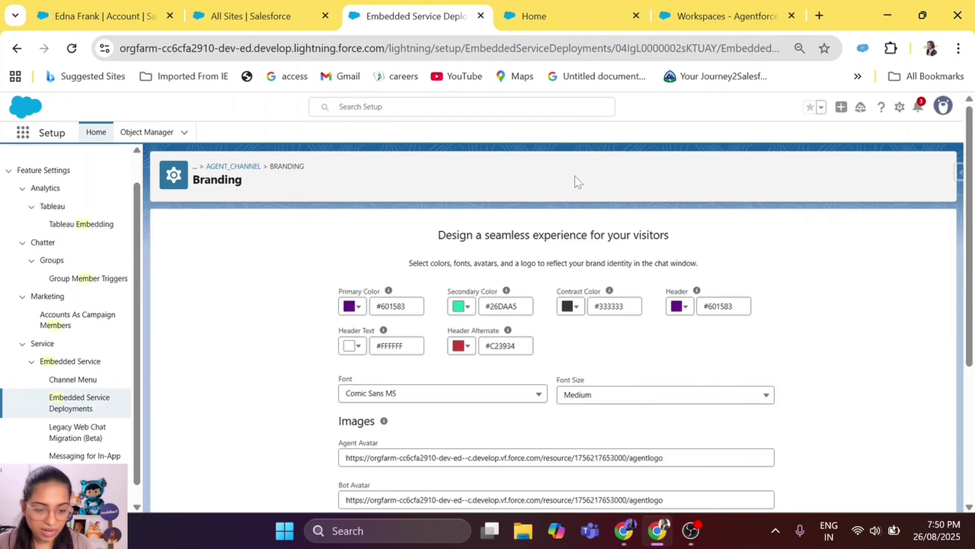
Step: Reopen the site's chat and compare its header color, header text and font with the Branding settings
click(577, 7)
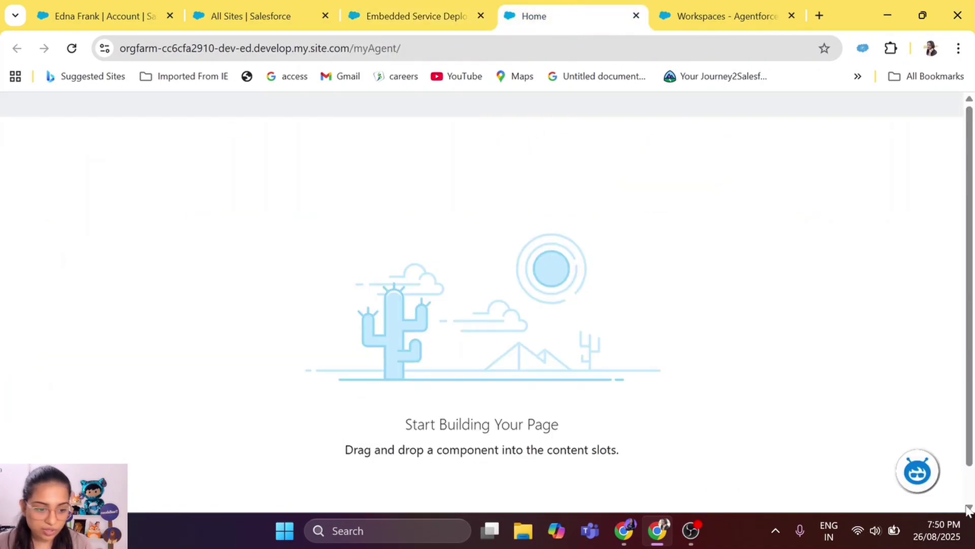
click(931, 472)
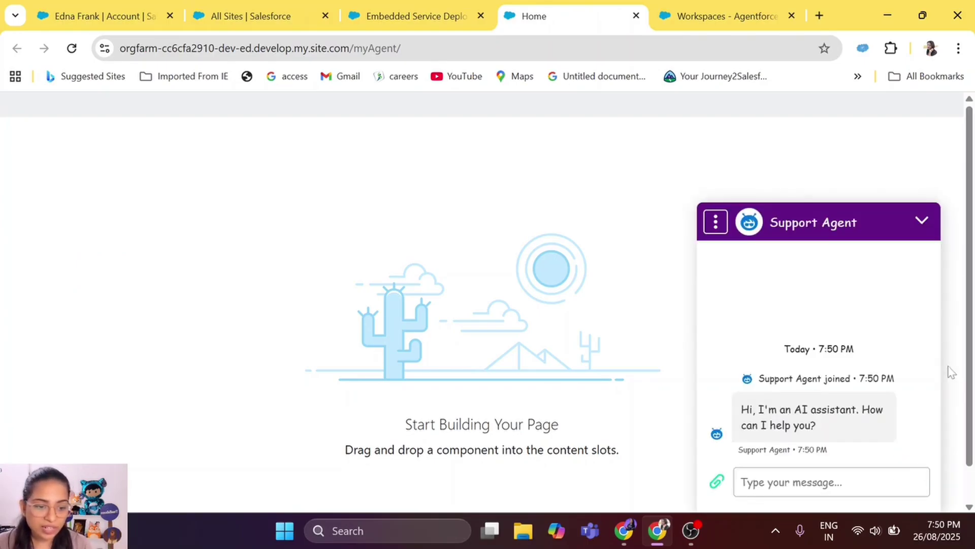
click(417, 7)
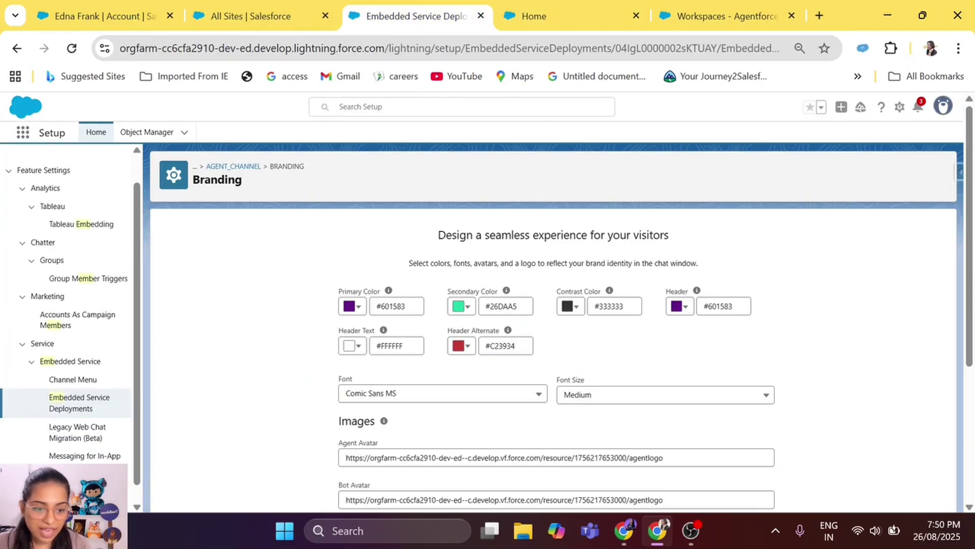
click(564, 6)
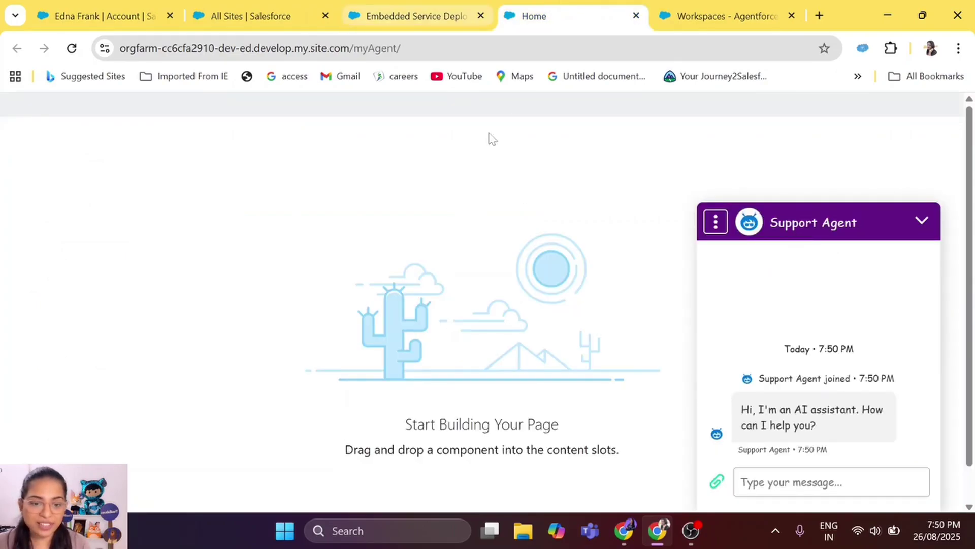
drag(871, 222, 769, 222)
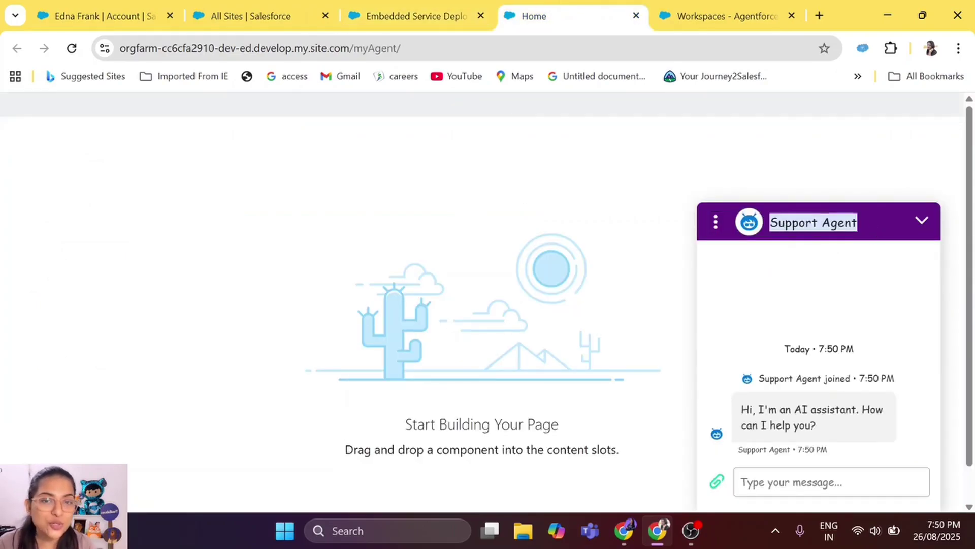
click(447, 10)
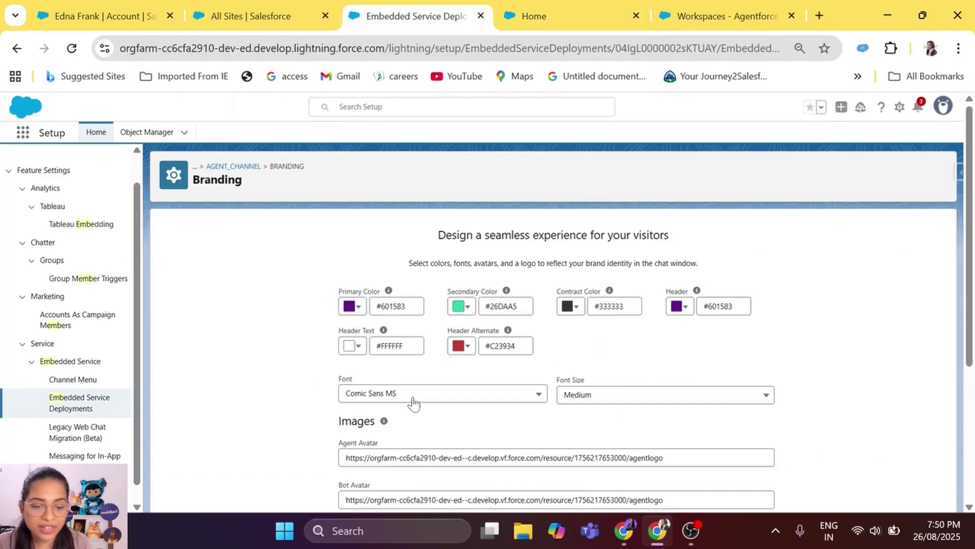
Step: Send the Support Agent a greeting in the site's chat that introduces the customer by first name
click(524, 18)
click(851, 268)
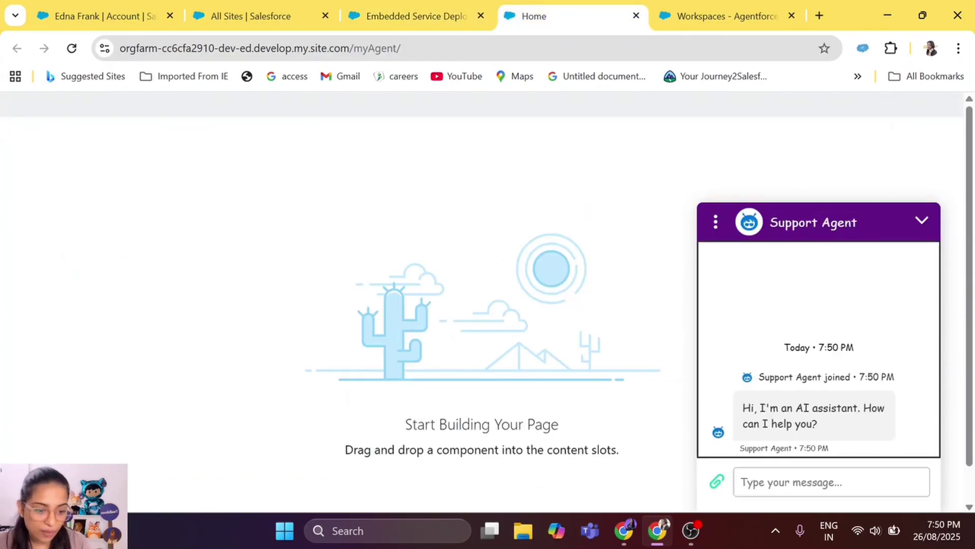
click(832, 482)
text(Hi, I am monika)
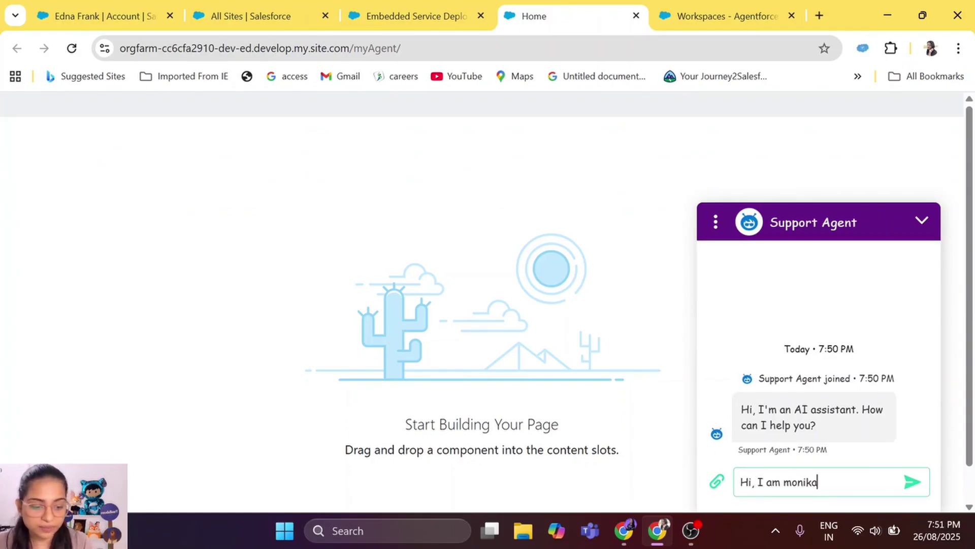
key(Return)
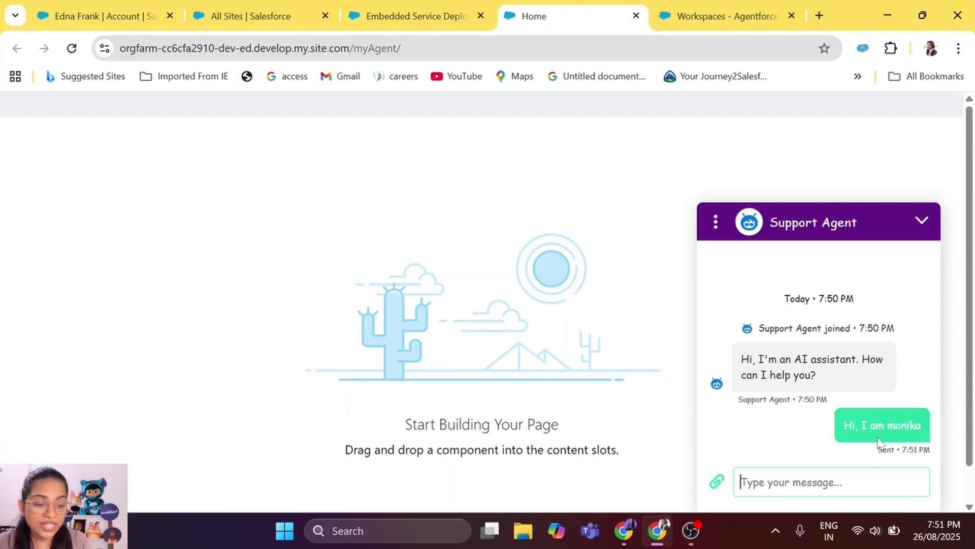
Step: Compare the sent message's color and the bot's avatar in the chat with the Secondary Color and Bot Avatar branding settings
click(417, 16)
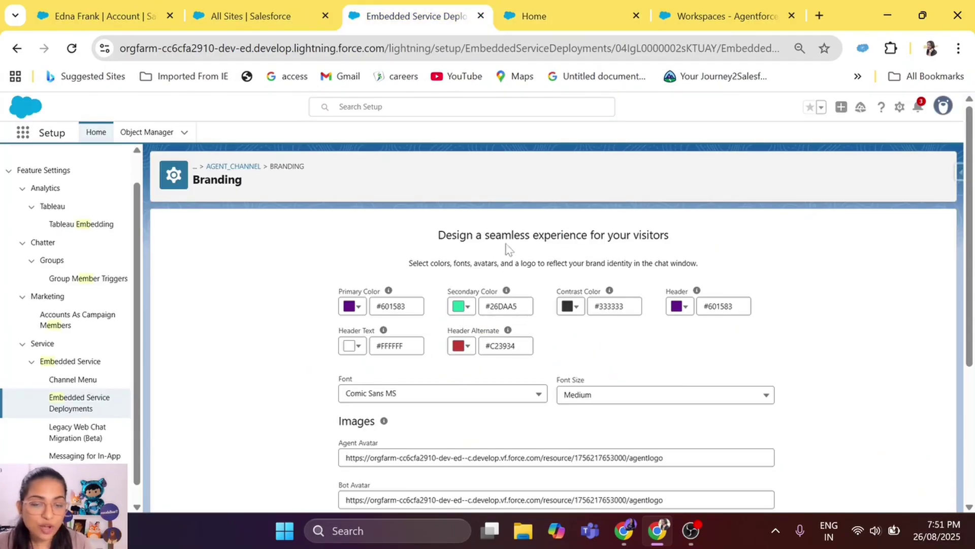
click(561, 18)
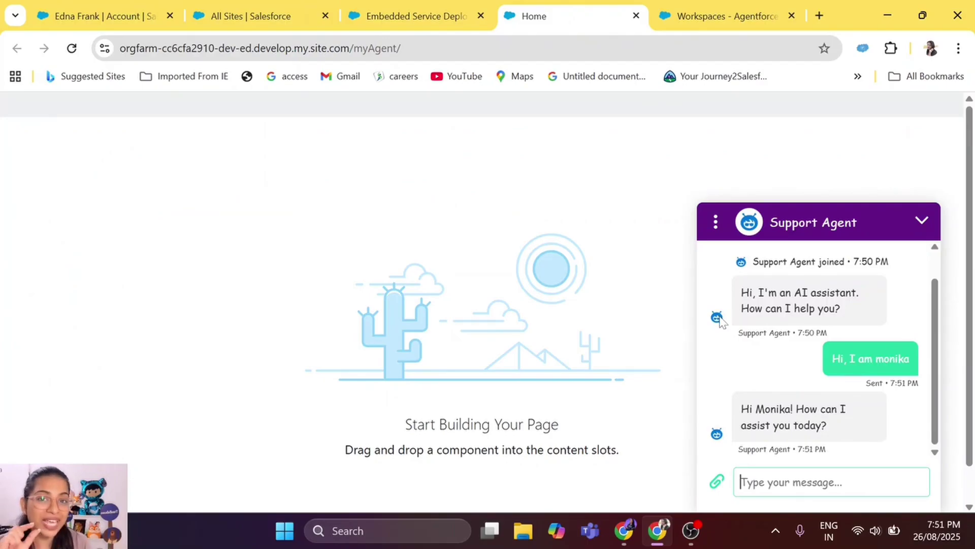
click(409, 14)
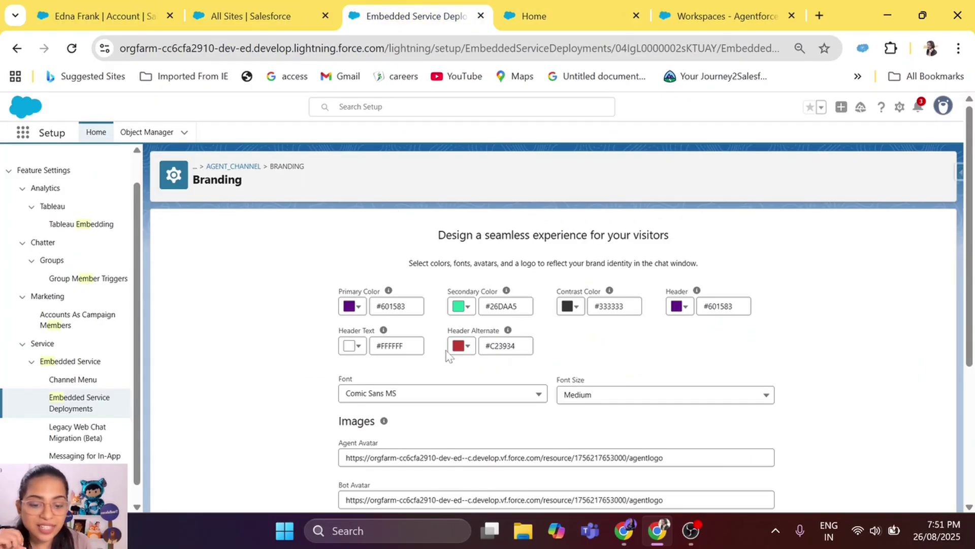
scroll(447, 356, down, 2)
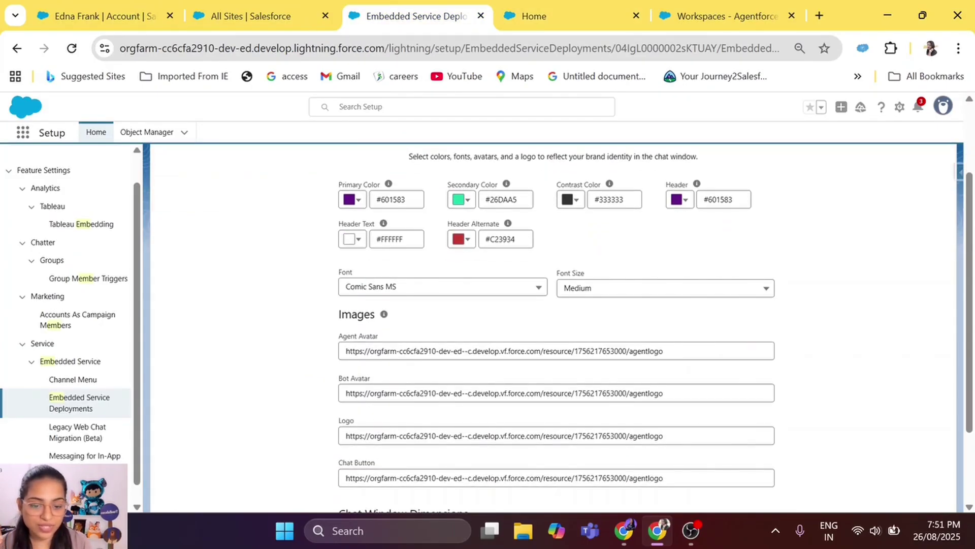
click(351, 392)
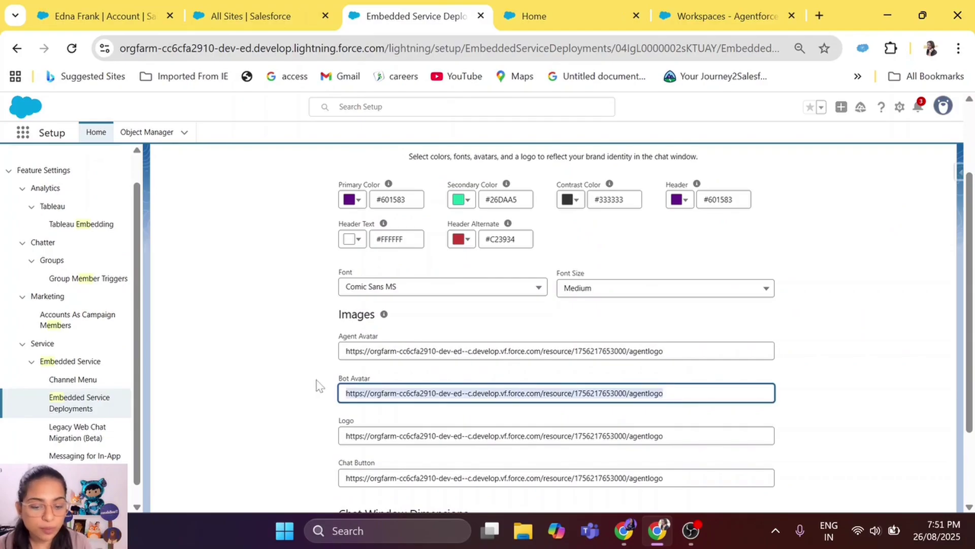
click(594, 10)
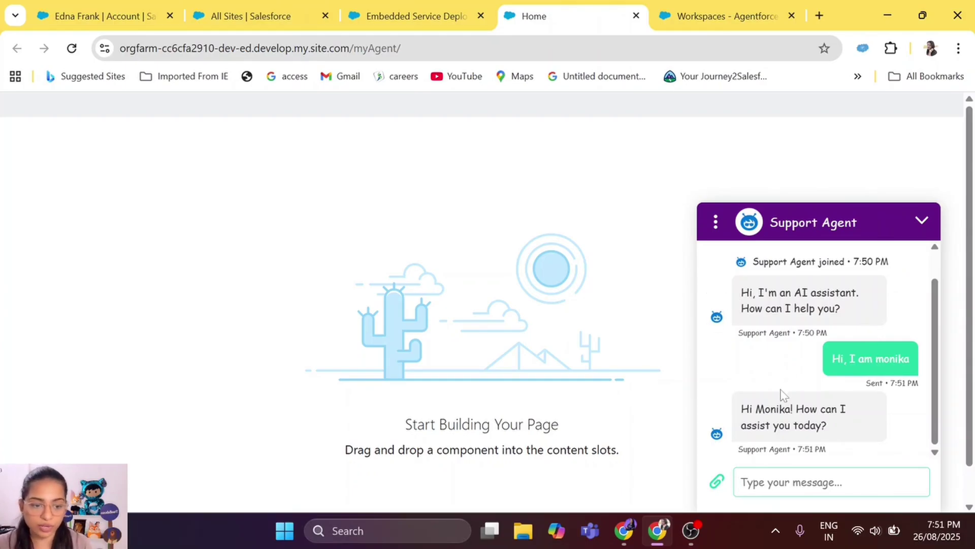
scroll(783, 393, down, 1)
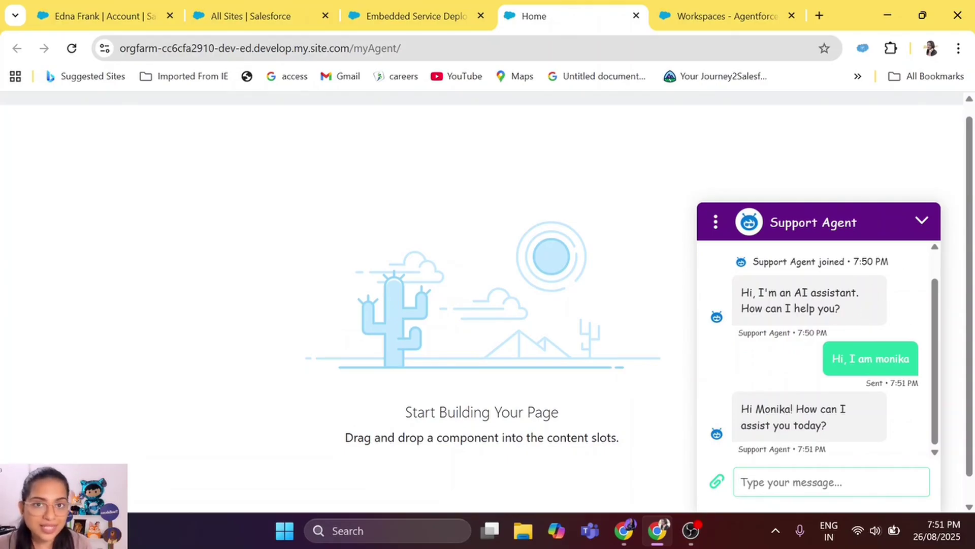
click(395, 16)
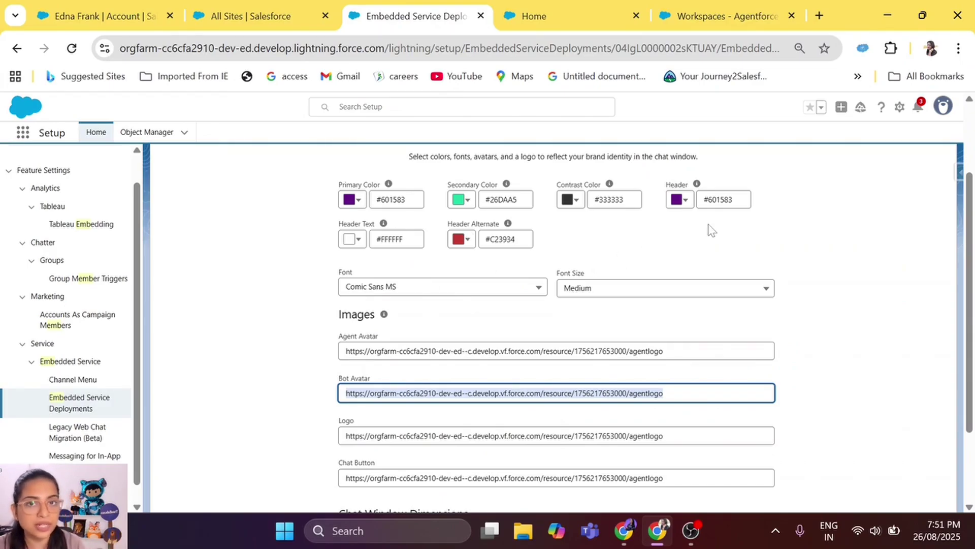
click(534, 8)
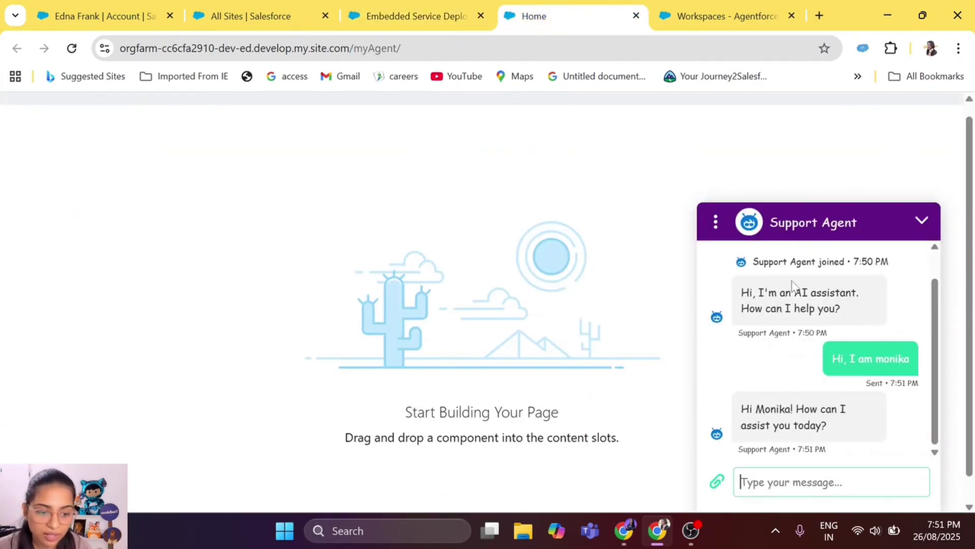
Step: Compare the Chat Button image setting with the site's chat button by minimising and reopening the chat
click(459, 13)
scroll(644, 323, down, 3)
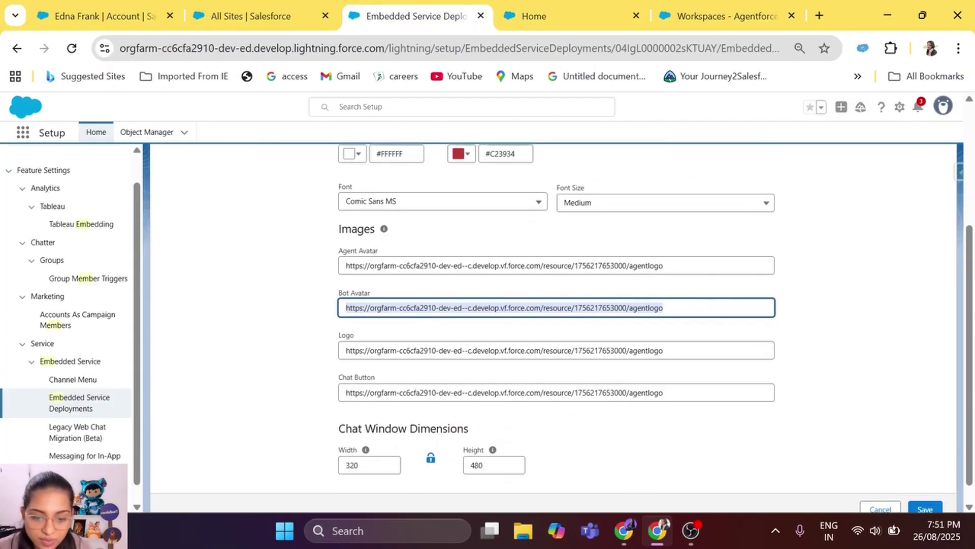
click(663, 370)
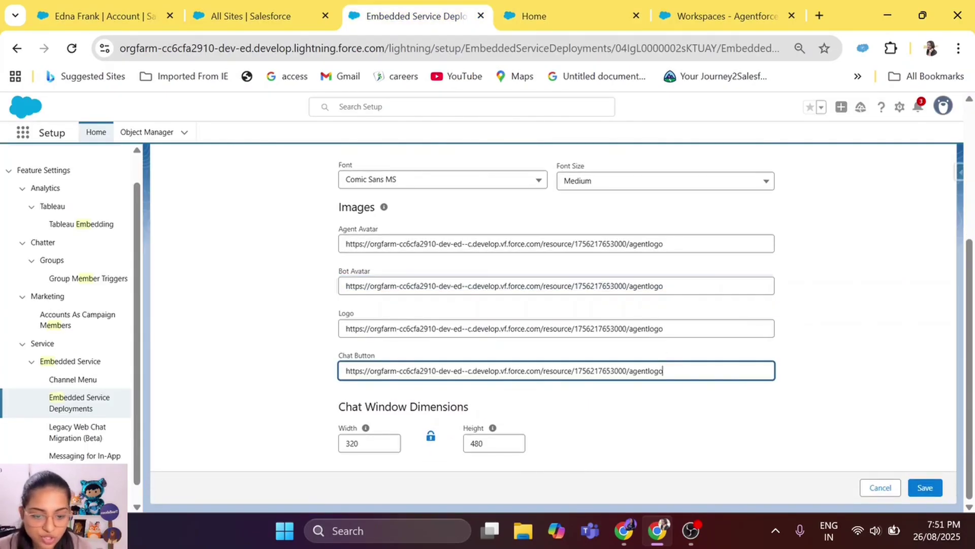
click(602, 7)
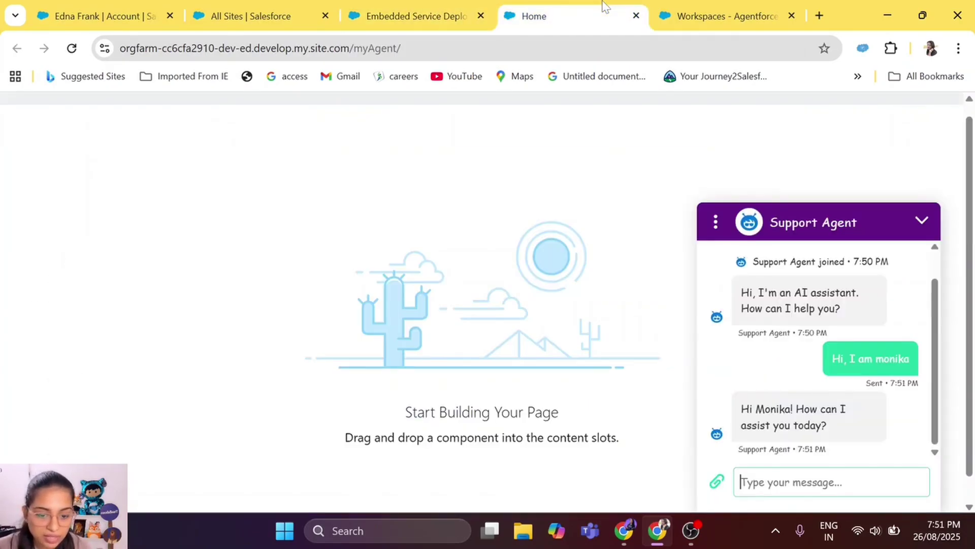
click(925, 220)
click(919, 478)
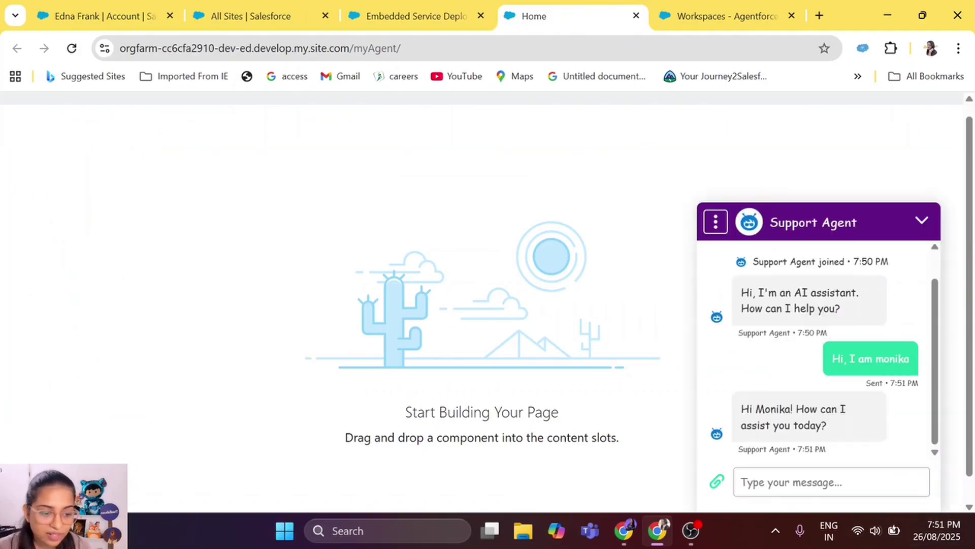
Step: Compare the chat's header logo and message avatar with the Logo and Bot Avatar settings, and examine the Agent Avatar URL
click(426, 12)
click(570, 10)
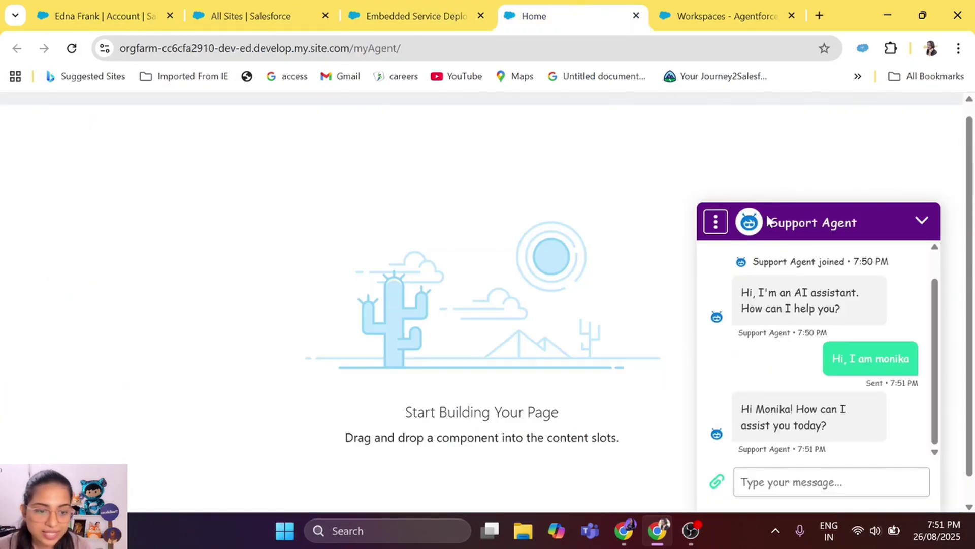
click(381, 11)
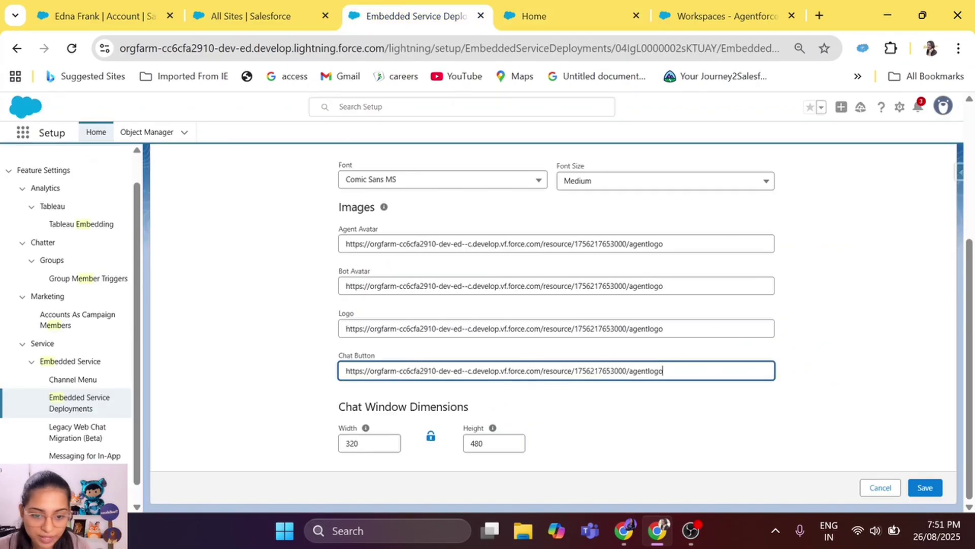
click(540, 5)
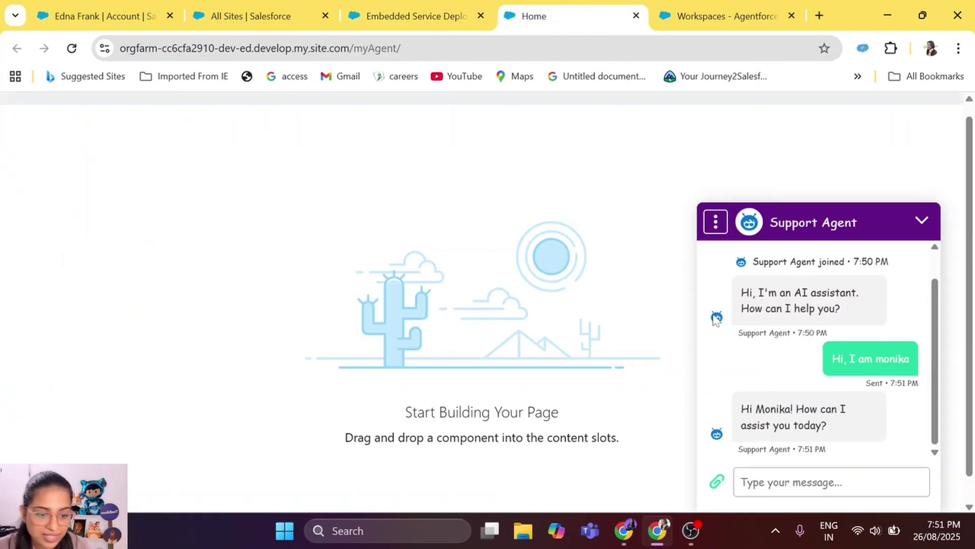
click(426, 14)
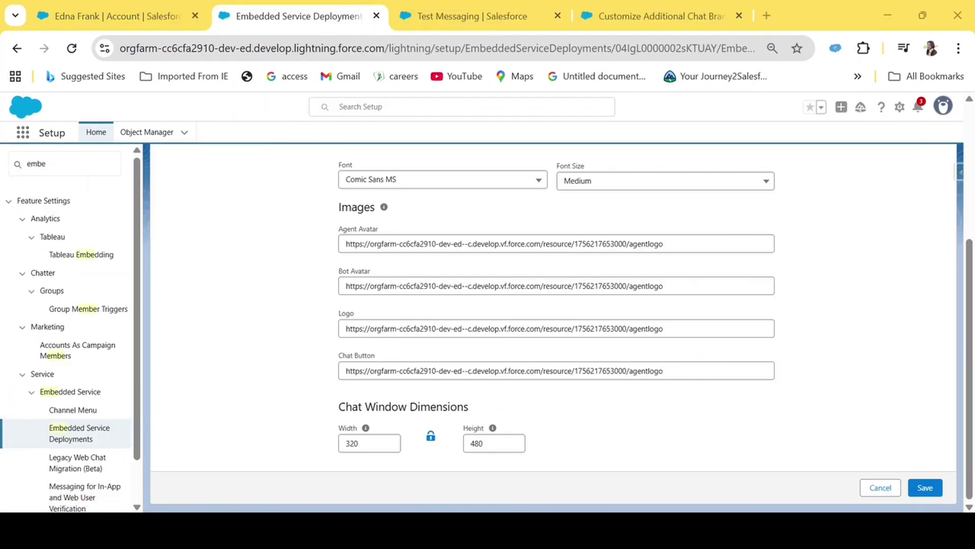
drag(342, 243, 679, 247)
Step: Send "Connect me to someone" to the Support Agent in the Test Messaging page's chat
click(477, 11)
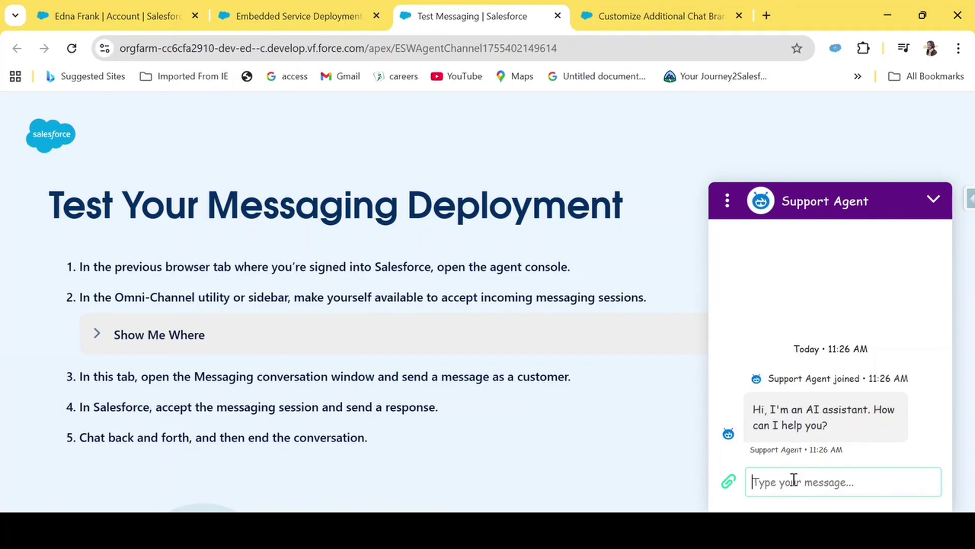
text(Connect me to someone')
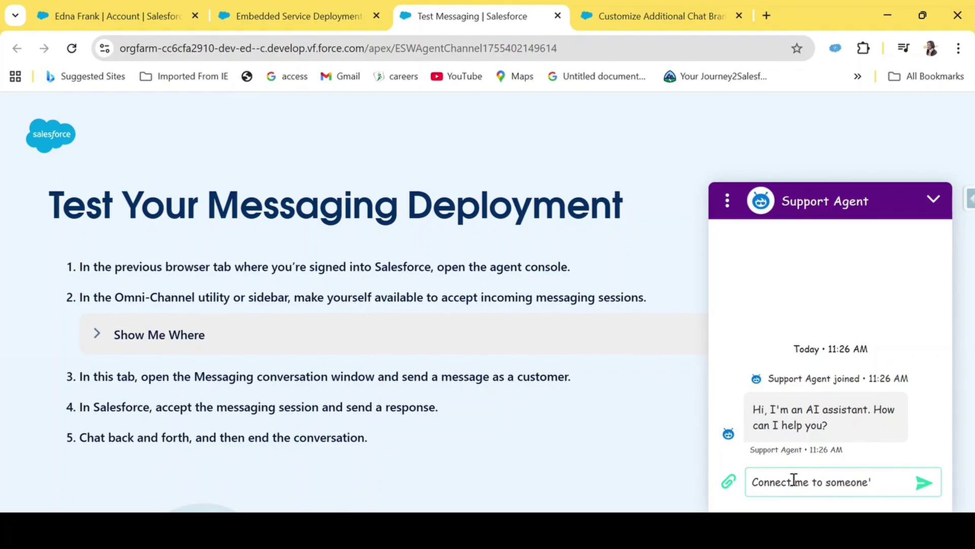
key(Return)
Step: Visit the console page for the transfer, and compare the joined representative's avatar in the test chat with the Agent Avatar setting
click(97, 11)
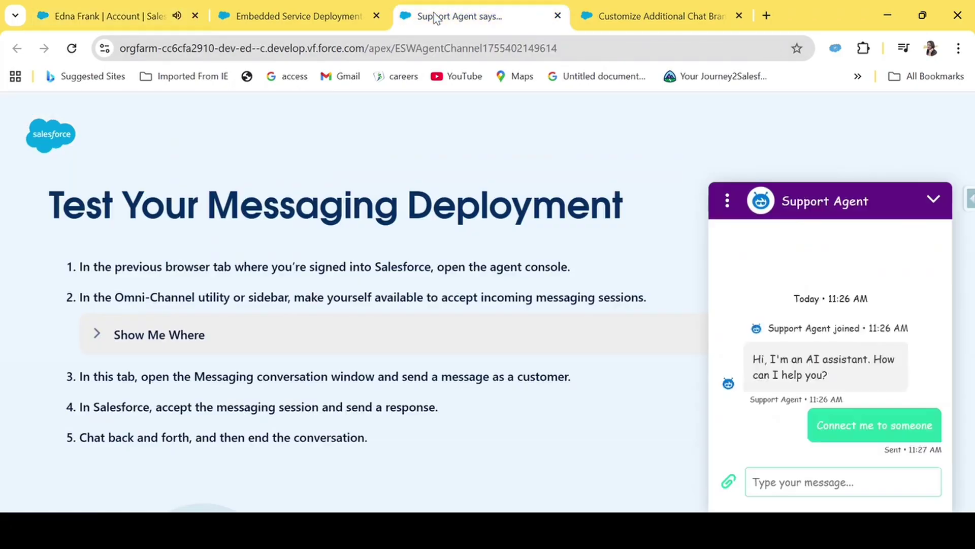
click(427, 18)
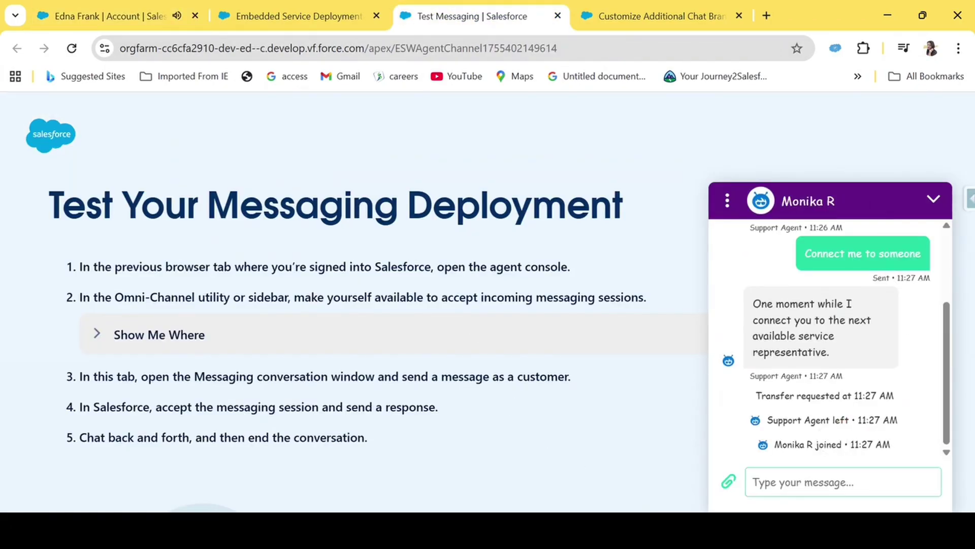
drag(773, 446, 852, 441)
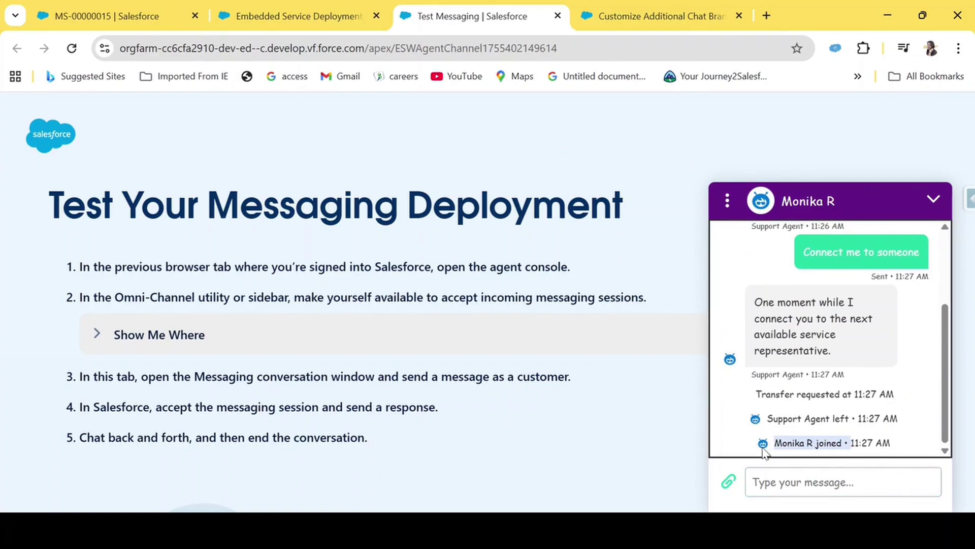
click(372, 23)
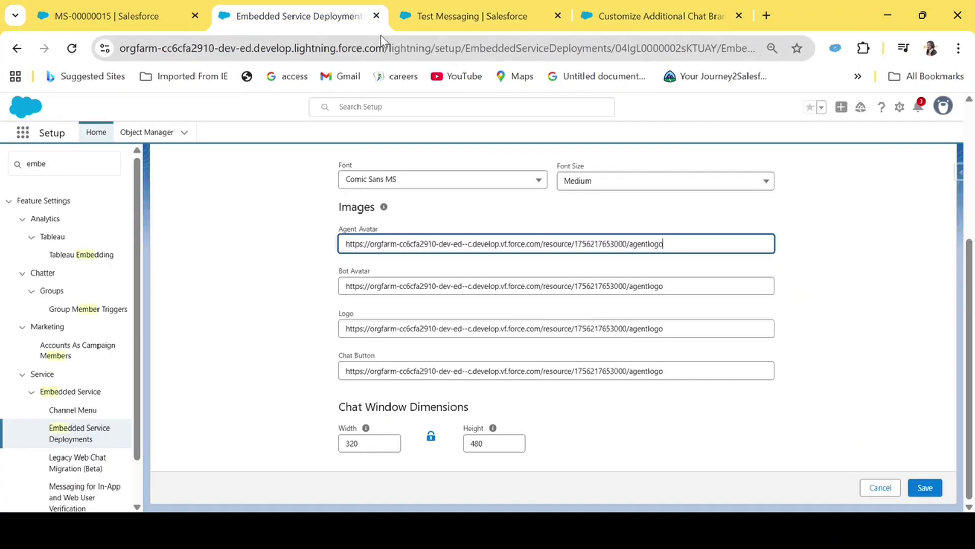
Step: Examine the joined representative's entry in the Test Messaging chat, minimise that chat, and review the Support Agent's avatar in the site chat
click(455, 17)
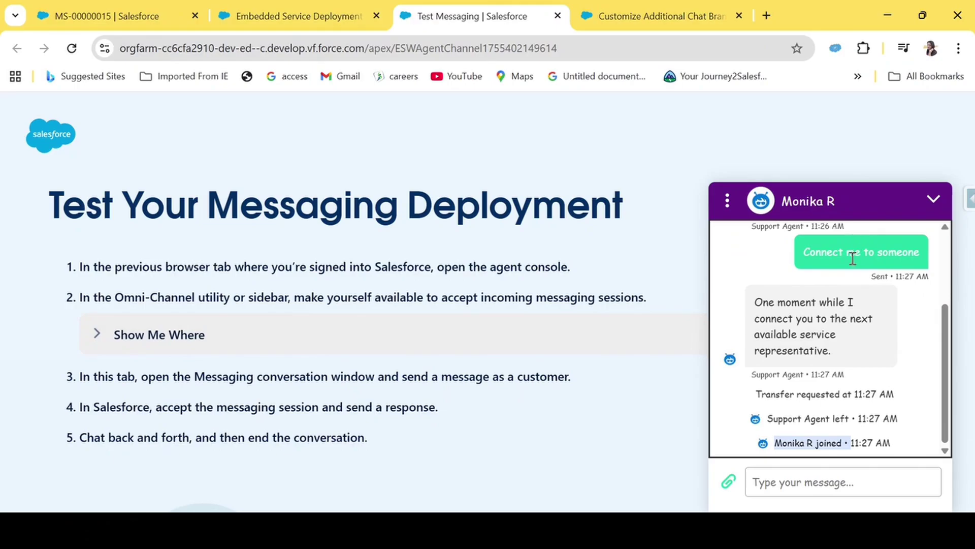
click(784, 447)
drag(813, 444, 775, 449)
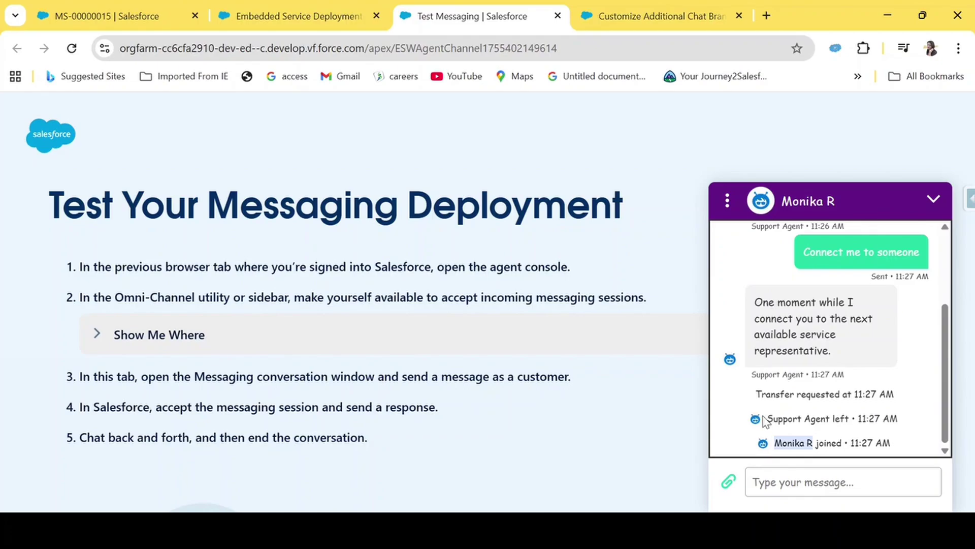
click(934, 198)
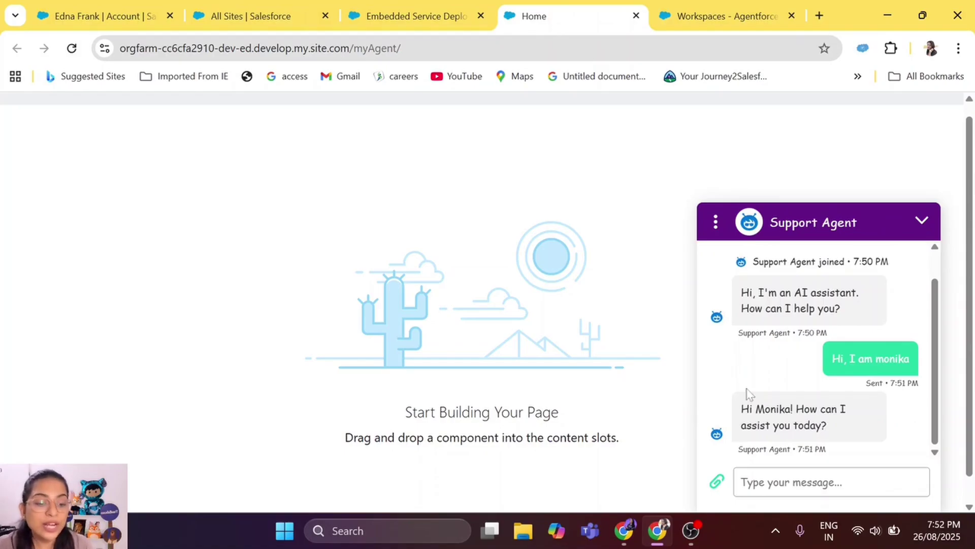
scroll(795, 378, down, 1)
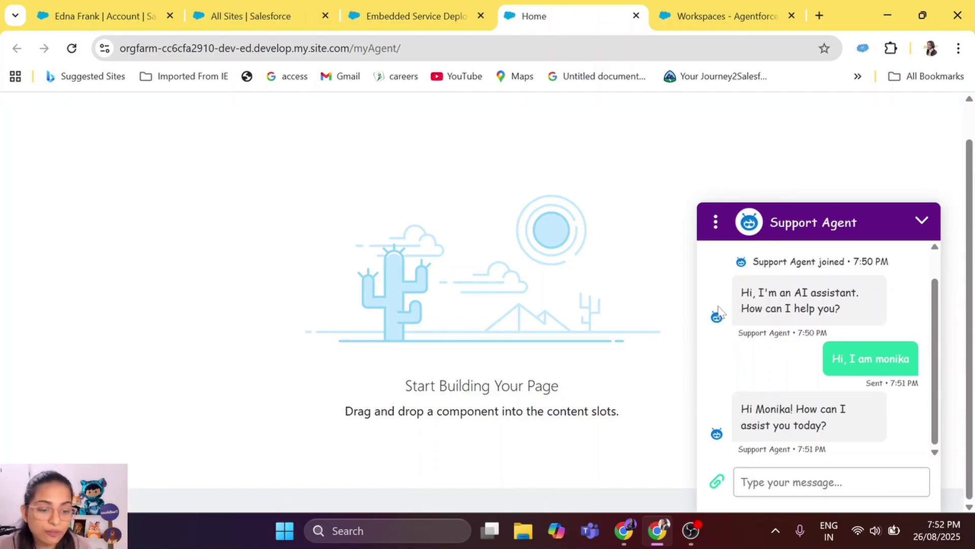
Step: Clear the Bot Avatar image URL in the branding settings, then save and publish the Agent_Channel deployment
click(417, 9)
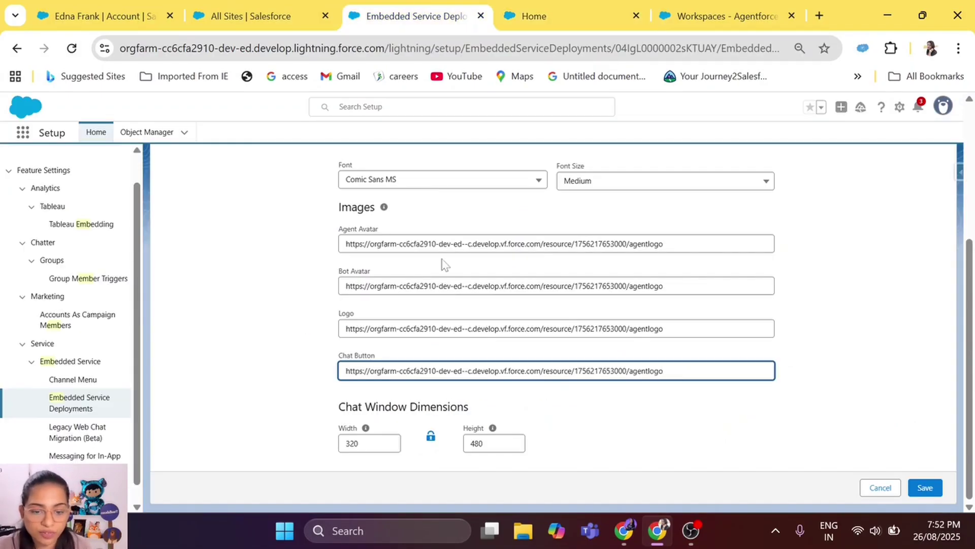
key(shift+Tab)
key(shift+Tab)
key(BackSpace)
click(818, 433)
click(931, 492)
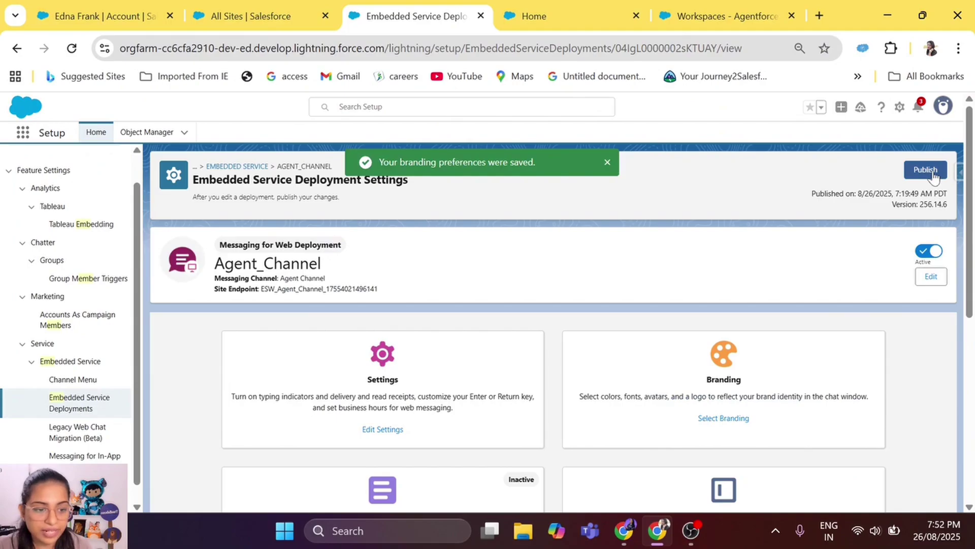
click(933, 173)
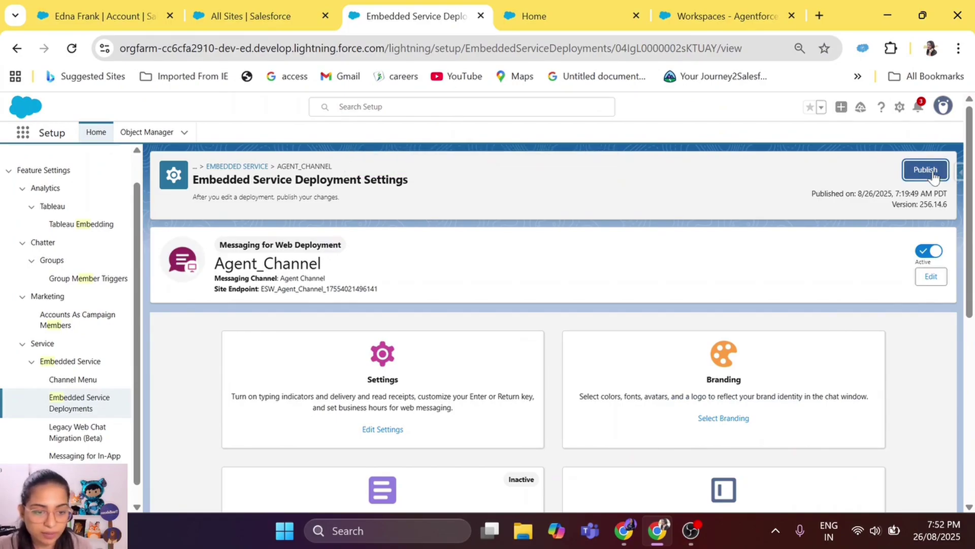
Step: Reload the site's Home page and check the Support Agent's avatar in the chat against the published deployment
click(628, 7)
key(F5)
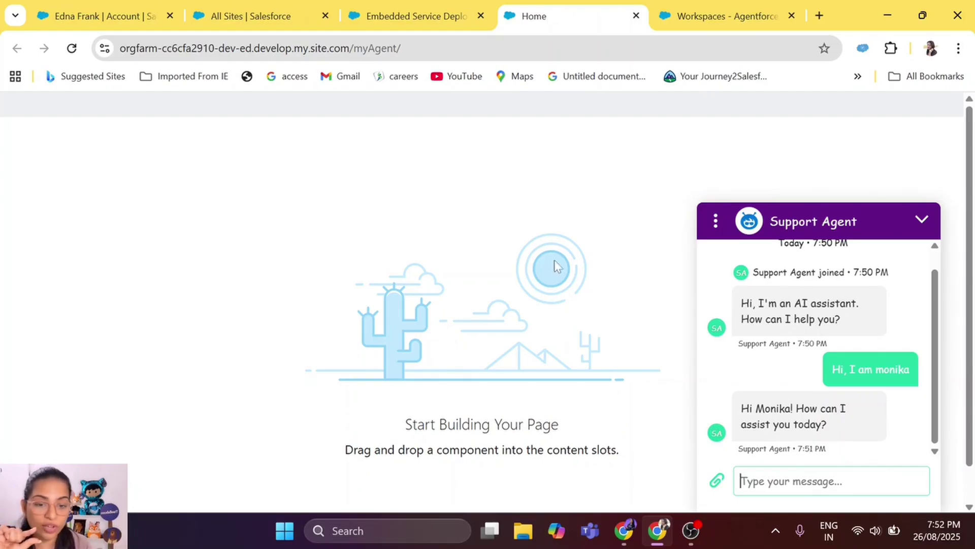
click(387, 10)
click(531, 10)
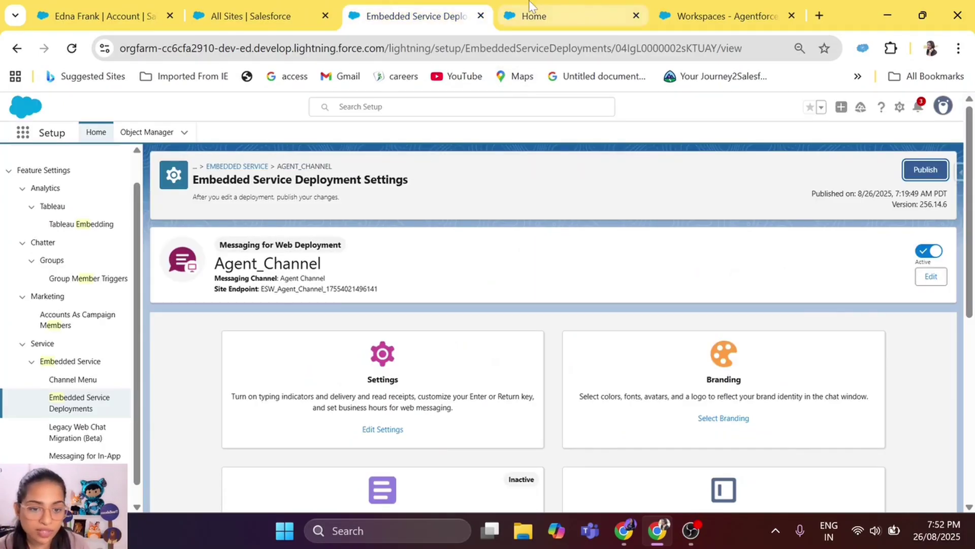